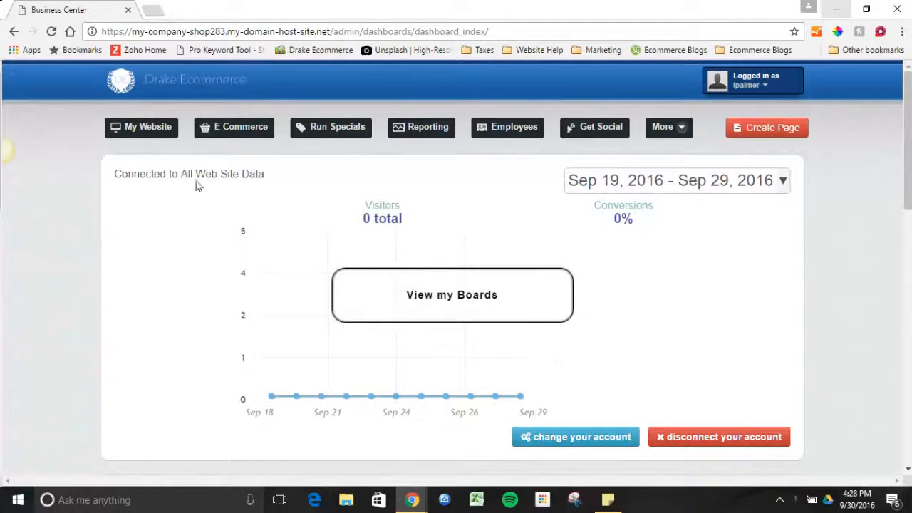
# Step: Open the website's current theme, Permancer, in the theme editor
pyautogui.click(143, 136)
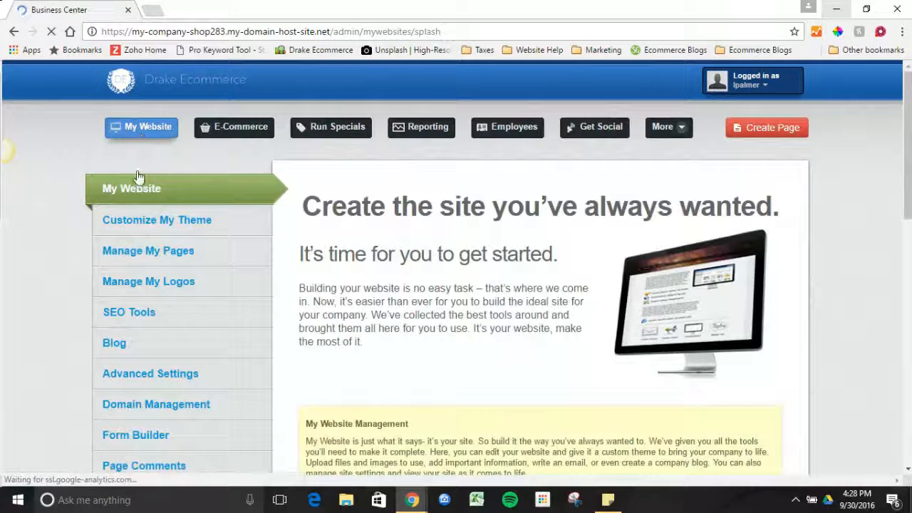
pyautogui.click(139, 225)
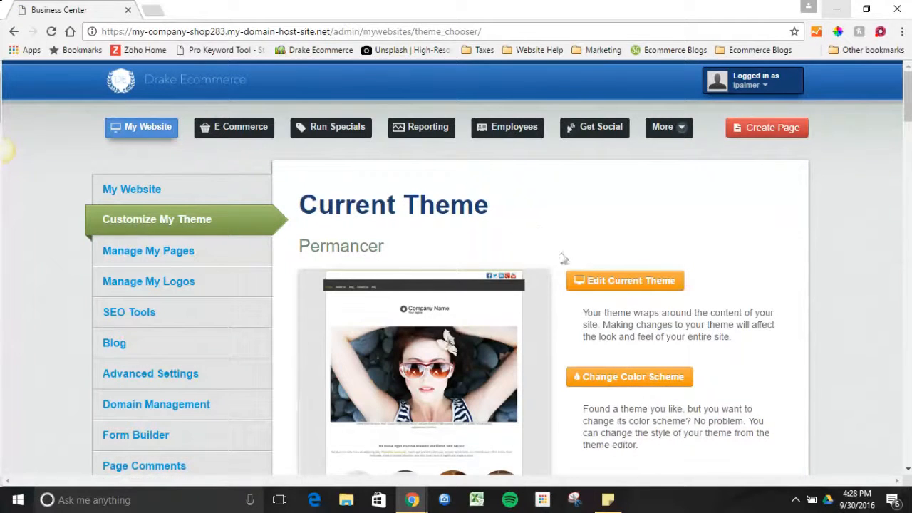
pyautogui.click(576, 282)
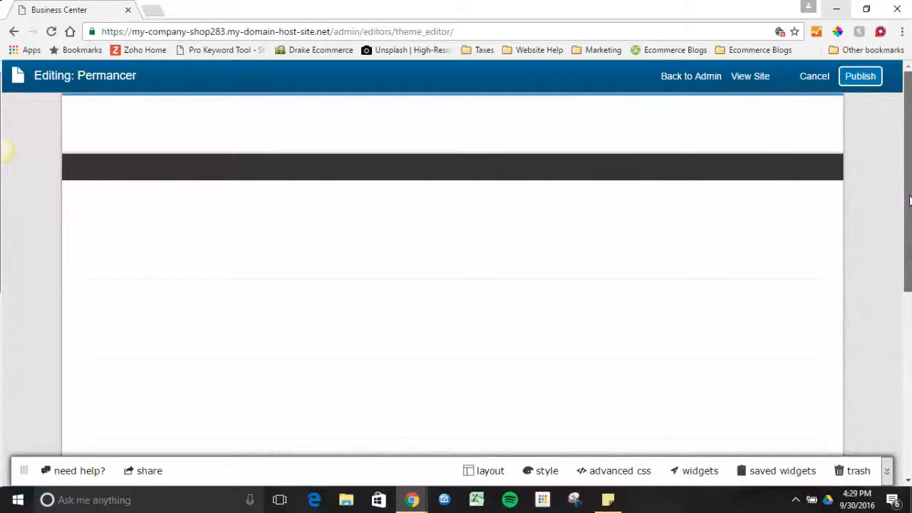
# Step: Open the theme's Landing layout for editing, continuing past the unsaved changes, and look over its sections
pyautogui.moveTo(910, 196); pyautogui.dragTo(907, 221)
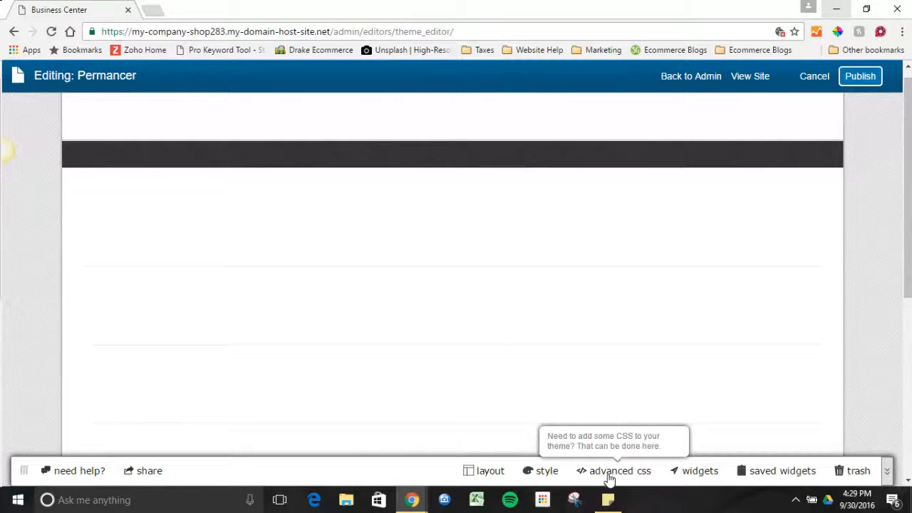
pyautogui.click(487, 472)
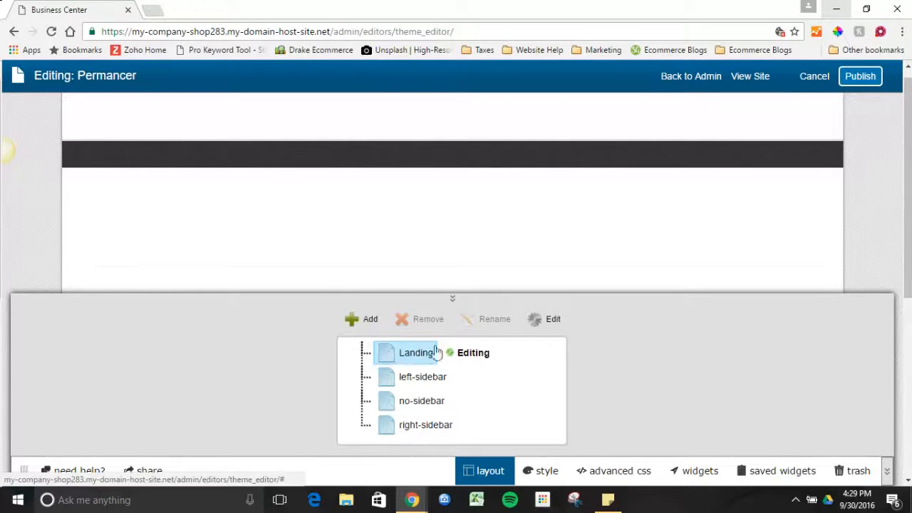
pyautogui.click(537, 322)
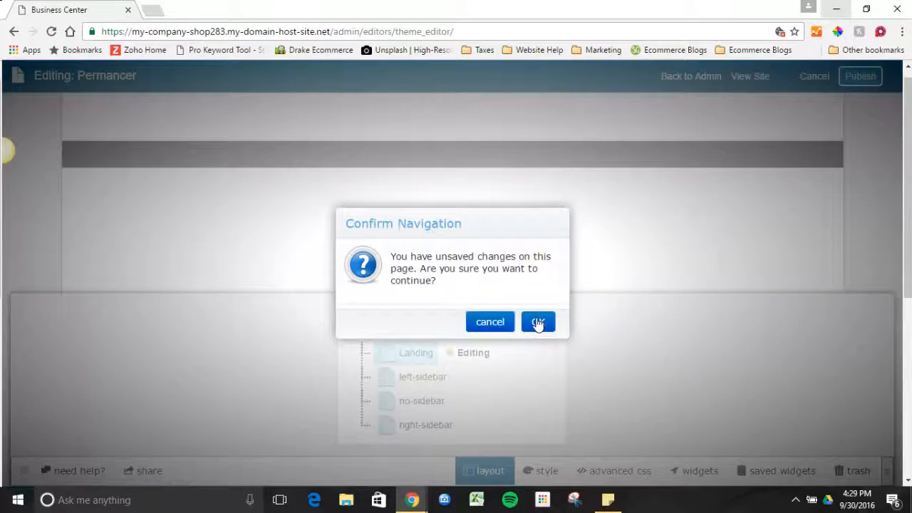
pyautogui.click(538, 322)
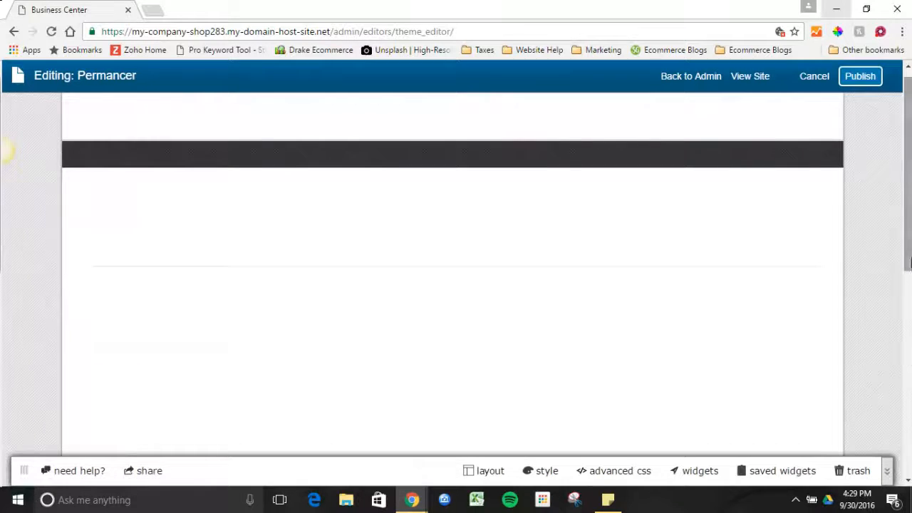
pyautogui.moveTo(908, 264); pyautogui.dragTo(906, 405)
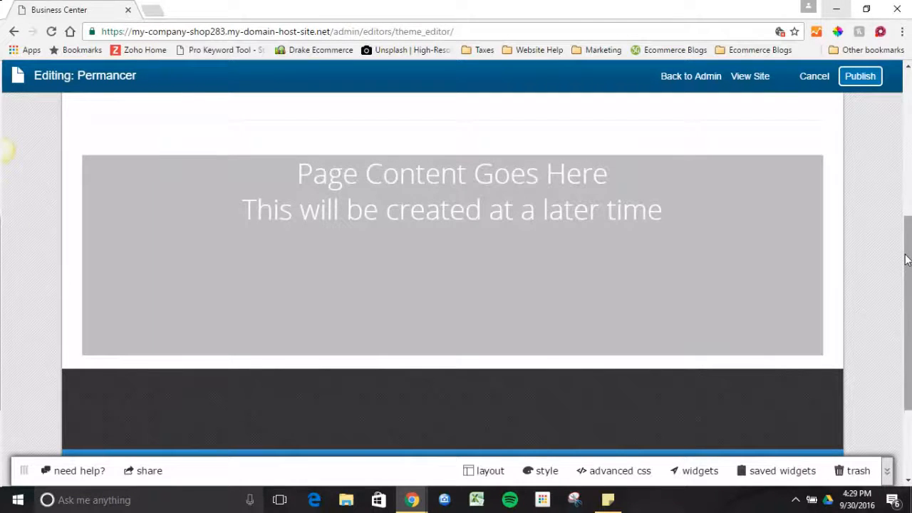
pyautogui.moveTo(907, 260); pyautogui.dragTo(910, 110)
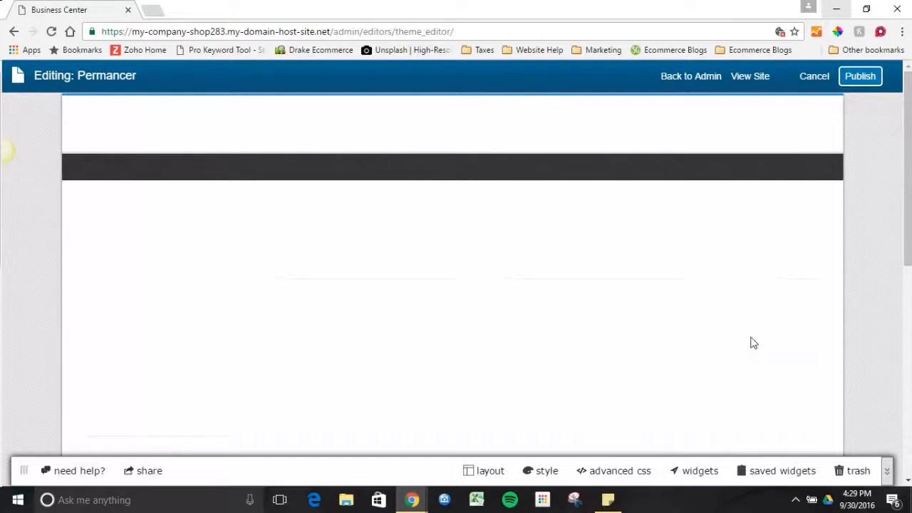
# Step: Add a Logo widget from the Basic widgets to the header area above the dark bar
pyautogui.click(678, 473)
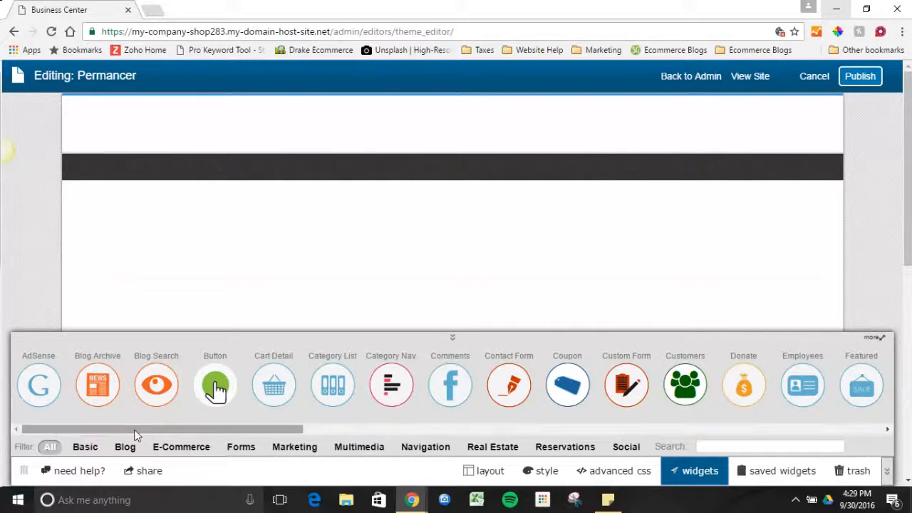
pyautogui.click(86, 448)
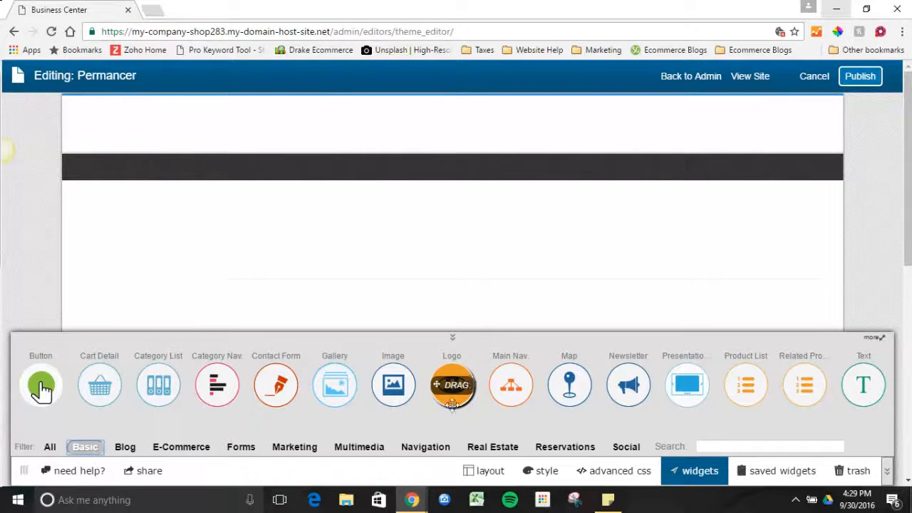
pyautogui.moveTo(452, 403); pyautogui.dragTo(390, 137)
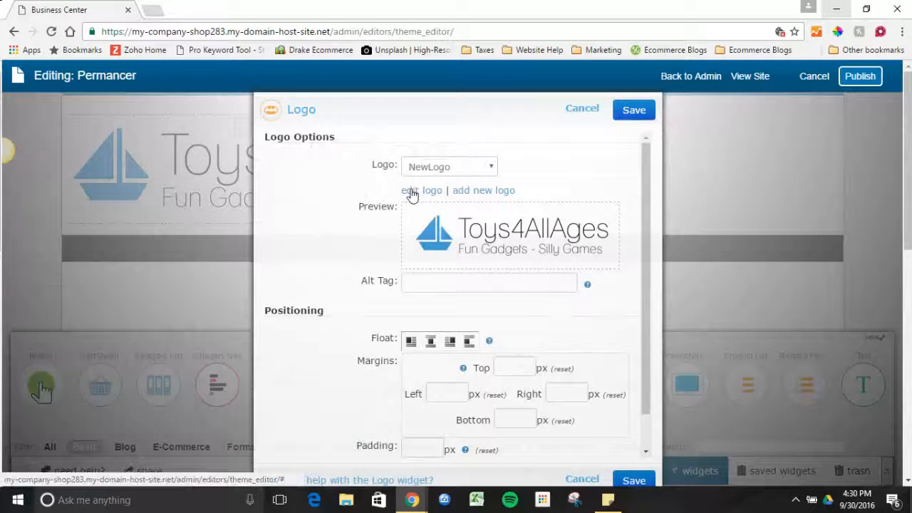
# Step: Edit the selected logo, keeping its current layout, and set its main text to "Mega Mall"
pyautogui.click(411, 191)
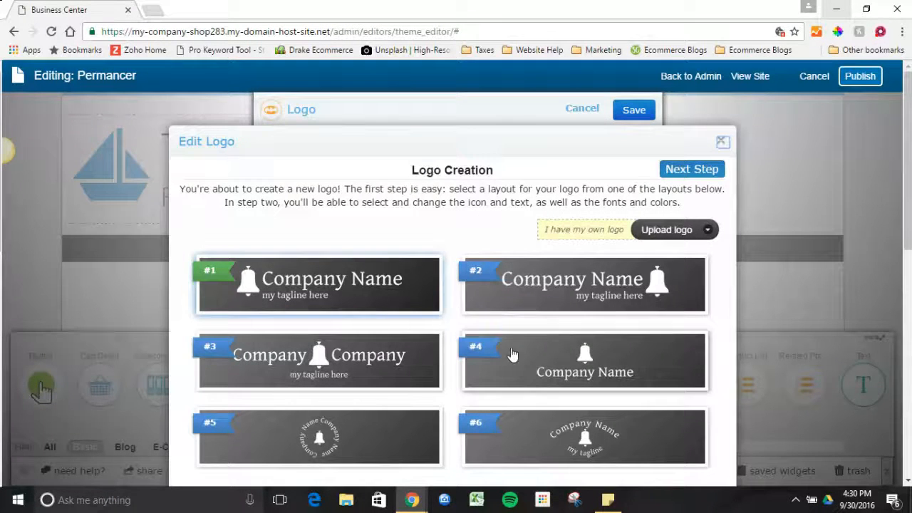
pyautogui.click(673, 176)
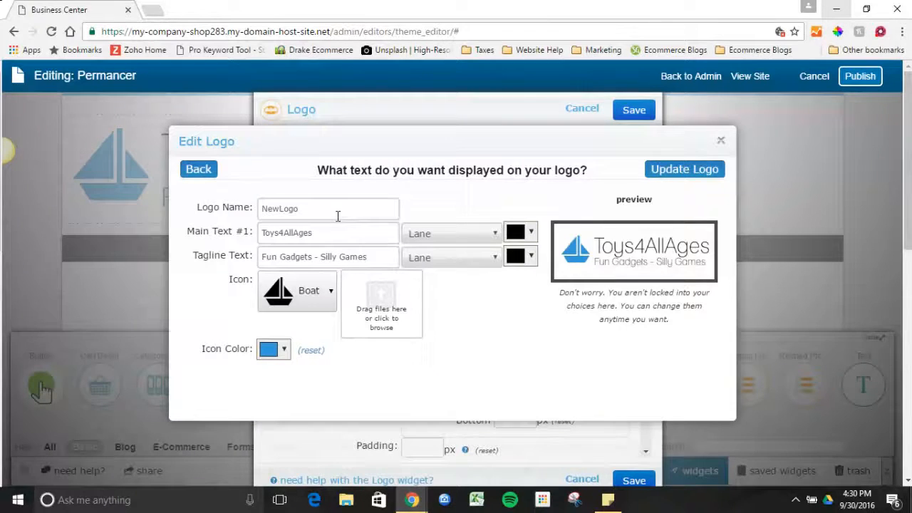
pyautogui.doubleClick(332, 237)
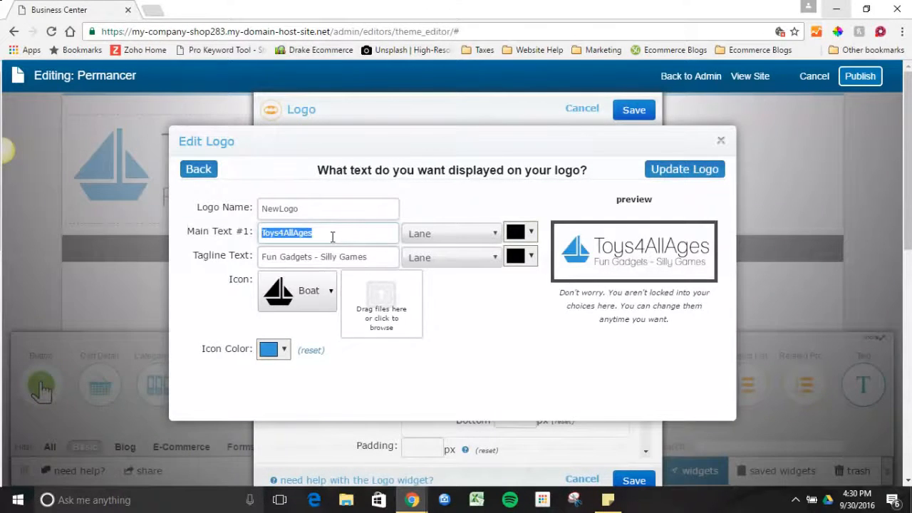
pyautogui.write('mega')
pyautogui.press('Down')
pyautogui.press('Return')
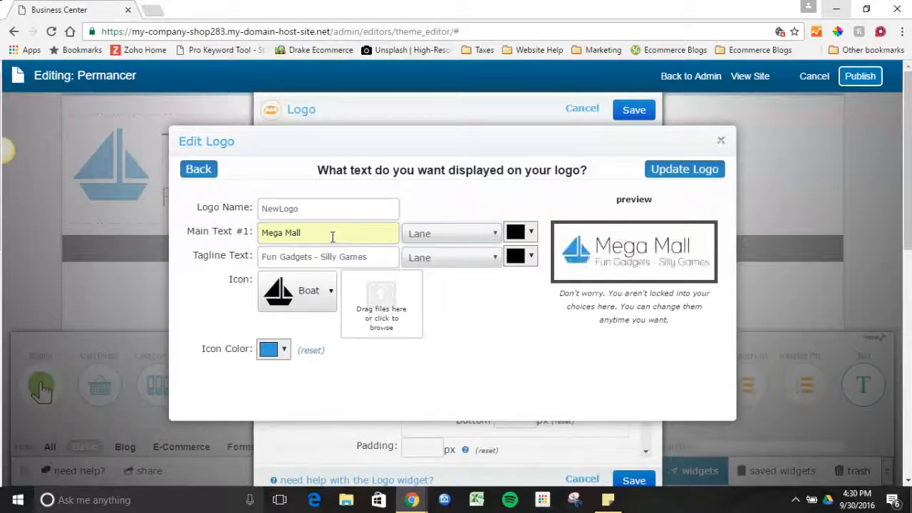
# Step: Set the logo's tagline text to "Online Store"
pyautogui.tripleClick(332, 258)
pyautogui.write('on')
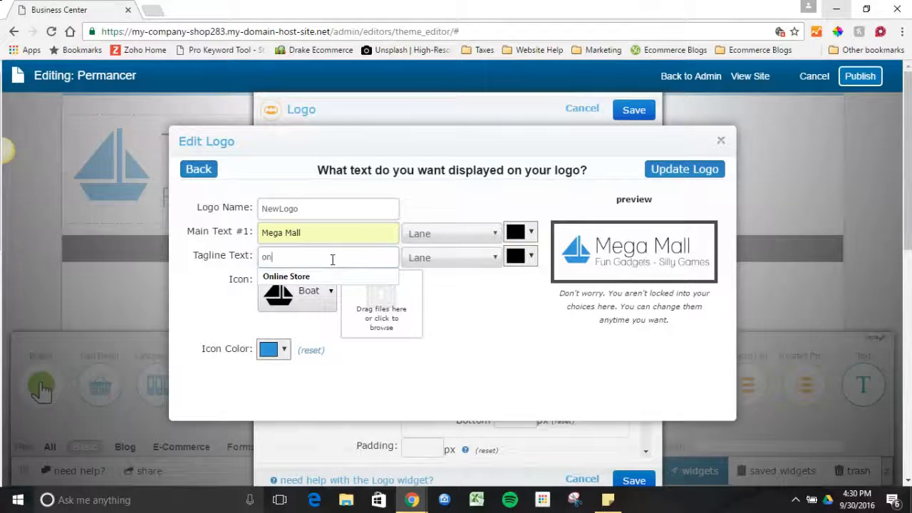
pyautogui.write('line')
pyautogui.press('Down')
pyautogui.press('Return')
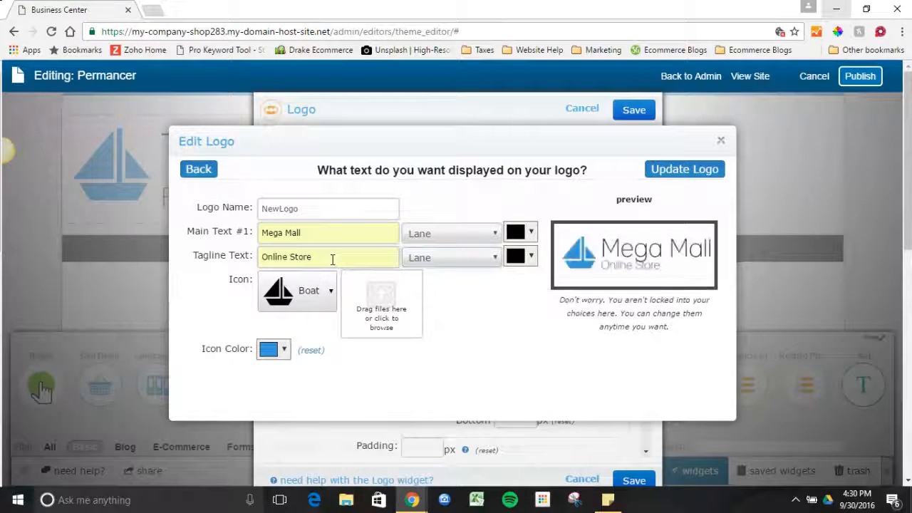
# Step: Change the logo's icon to Battery Charging, then update the logo and save the widget
pyautogui.click(330, 291)
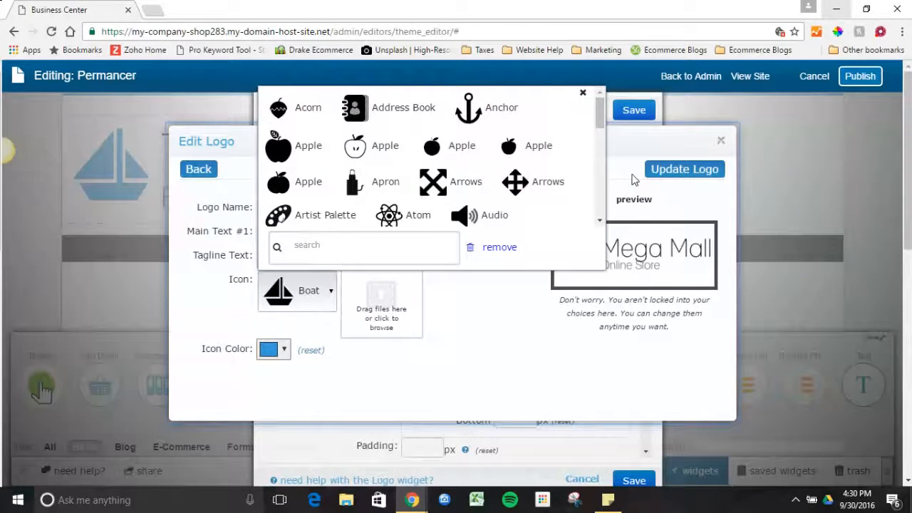
pyautogui.moveTo(600, 110); pyautogui.dragTo(597, 167)
pyautogui.click(456, 128)
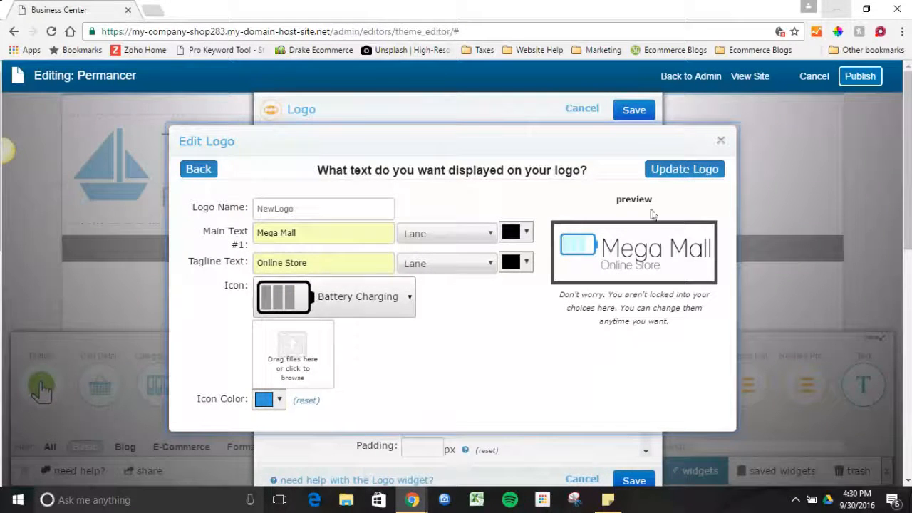
pyautogui.click(673, 170)
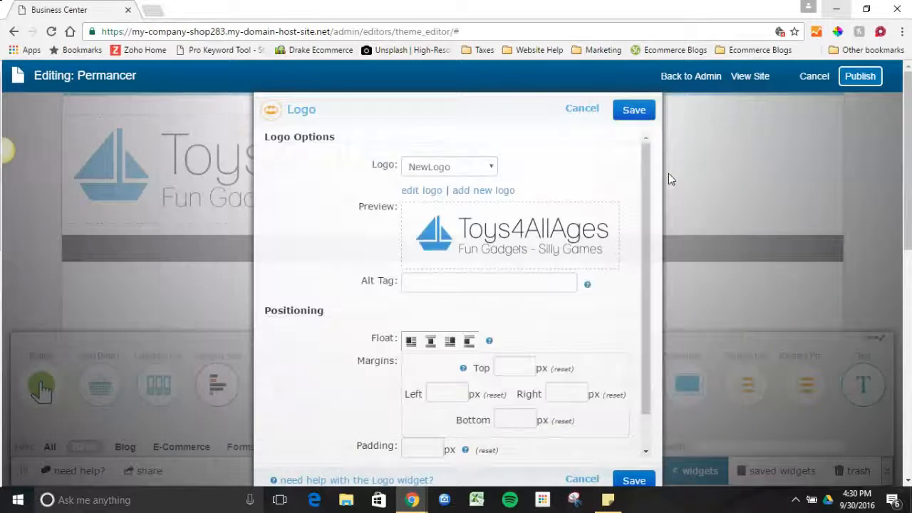
pyautogui.click(640, 114)
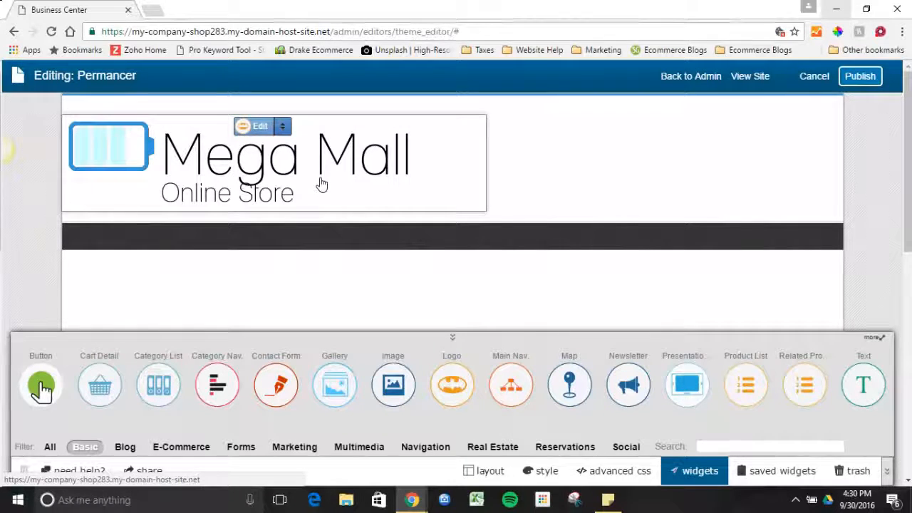
# Step: Reopen the logo widget's settings, review the available logos and positioning options, and save without changing anything
pyautogui.moveTo(239, 127)
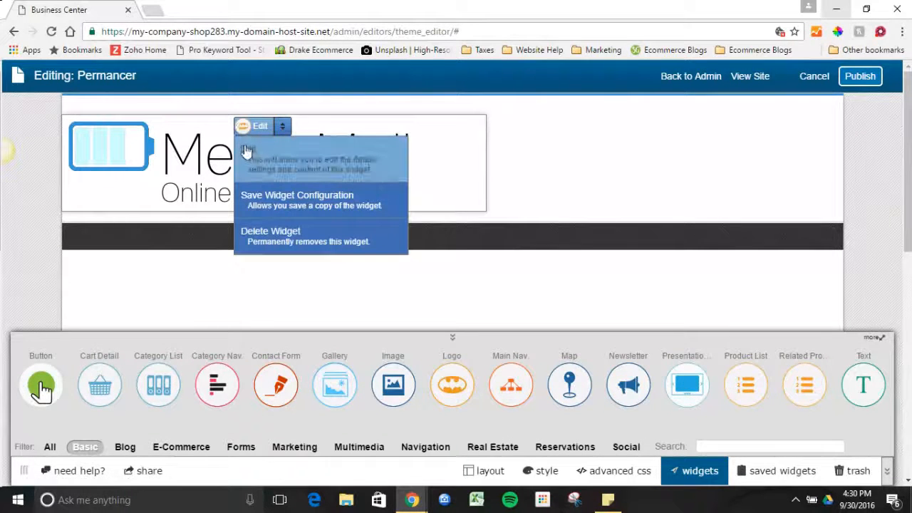
pyautogui.click(245, 145)
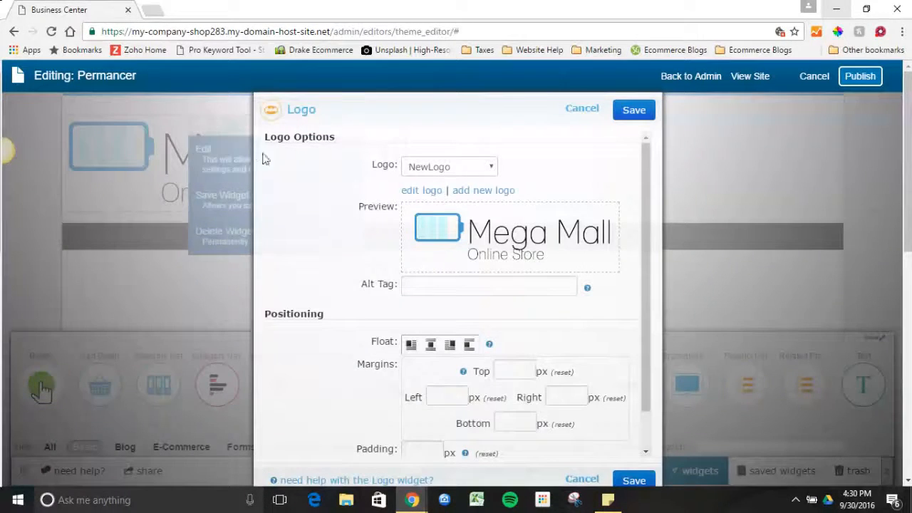
pyautogui.scroll(-1, 636, 217)
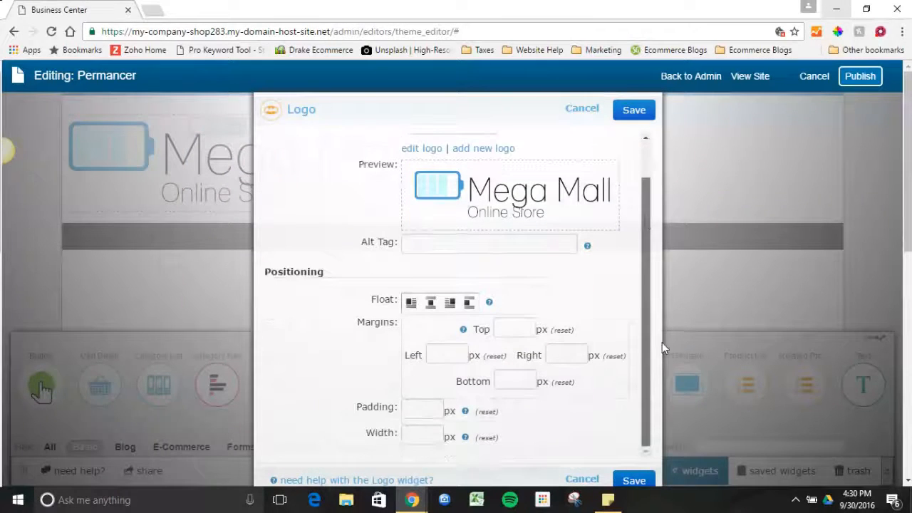
pyautogui.scroll(1, 619, 200)
pyautogui.click(484, 166)
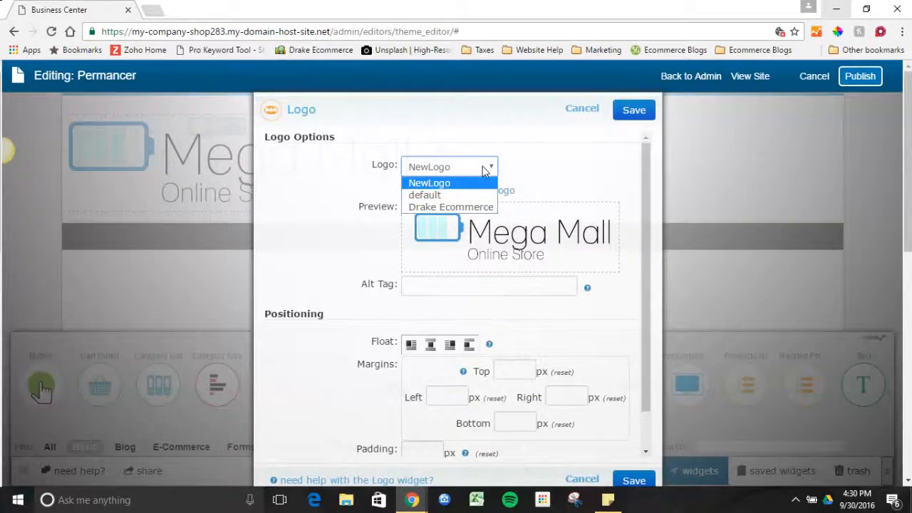
pyautogui.click(488, 168)
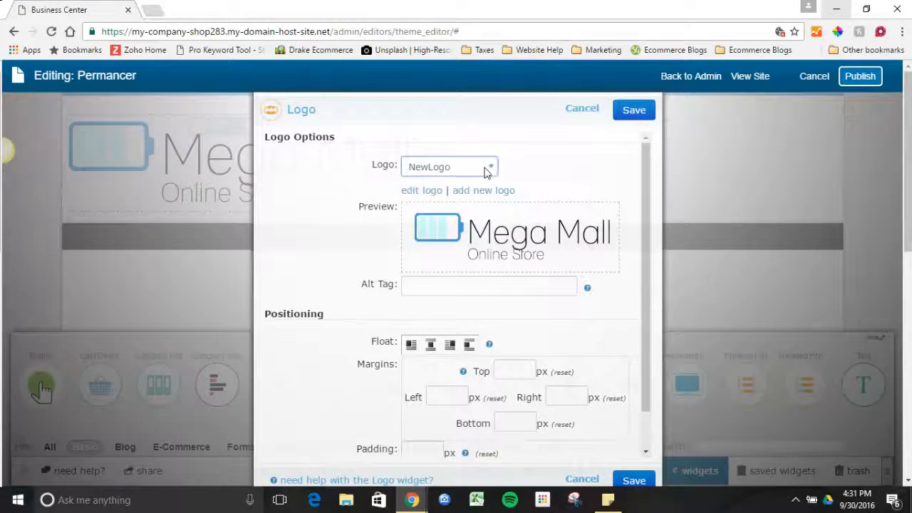
pyautogui.click(490, 172)
pyautogui.click(517, 165)
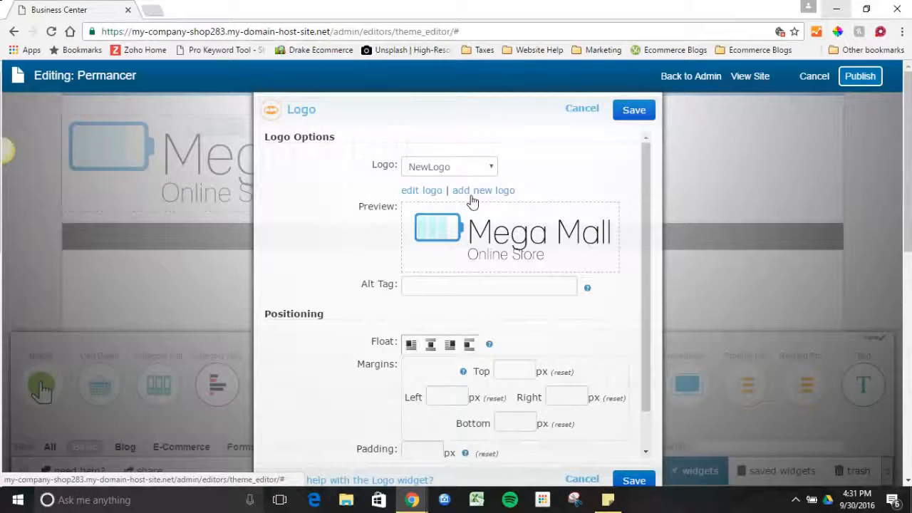
pyautogui.moveTo(646, 255); pyautogui.dragTo(649, 312)
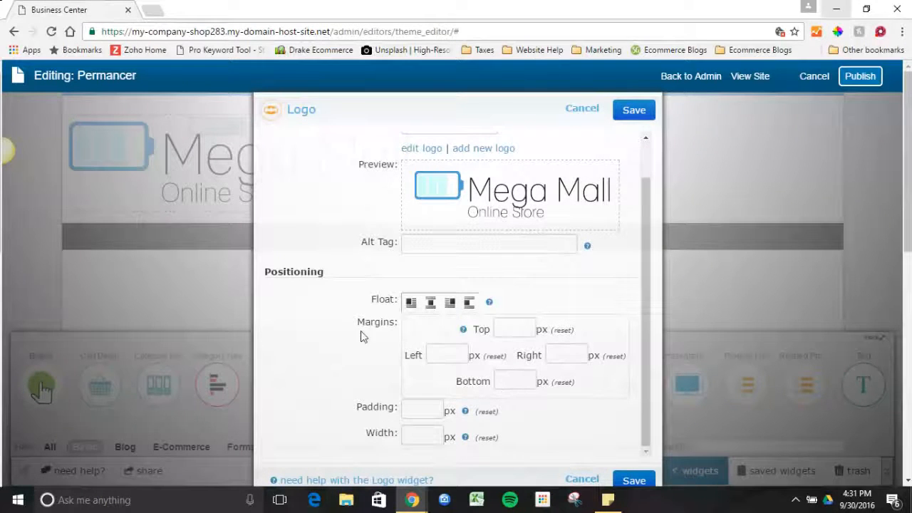
pyautogui.click(636, 110)
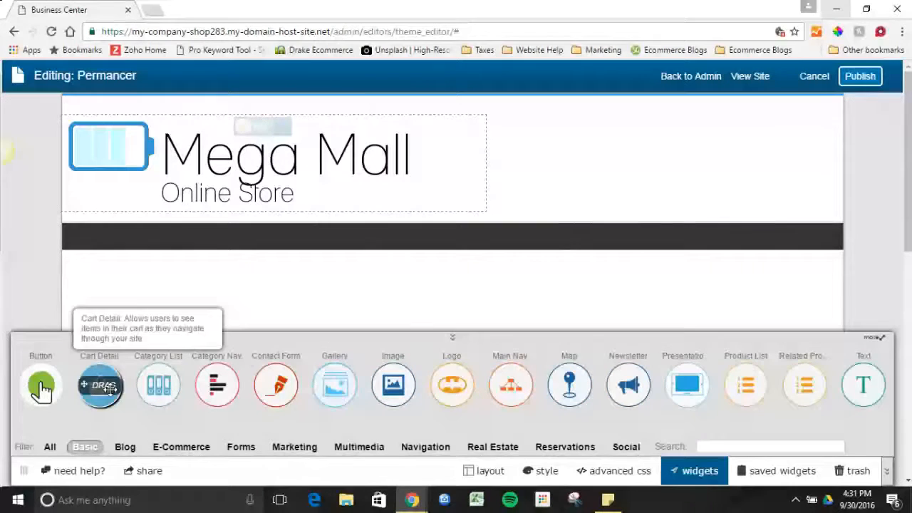
# Step: Add a Cart Detail widget beside the logo in the header and set Show Images to No
pyautogui.moveTo(103, 386); pyautogui.dragTo(556, 137)
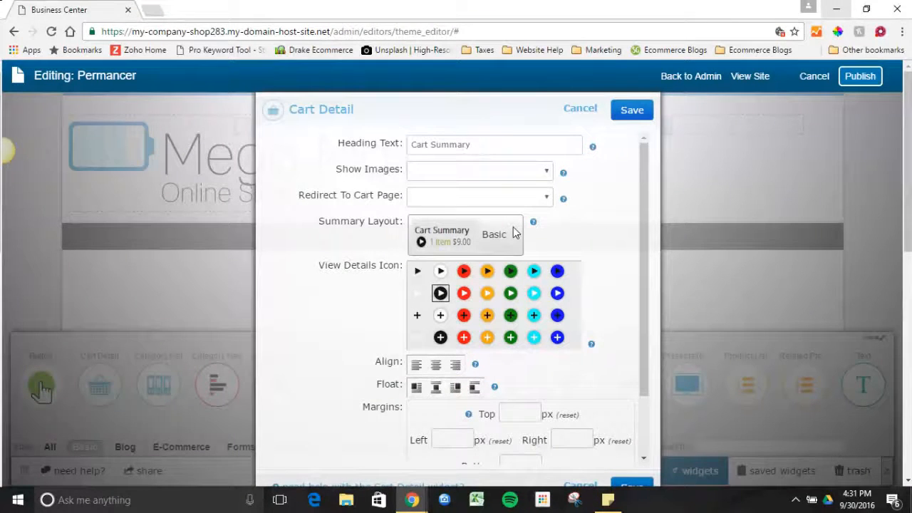
pyautogui.click(437, 173)
pyautogui.click(437, 173)
pyautogui.click(436, 174)
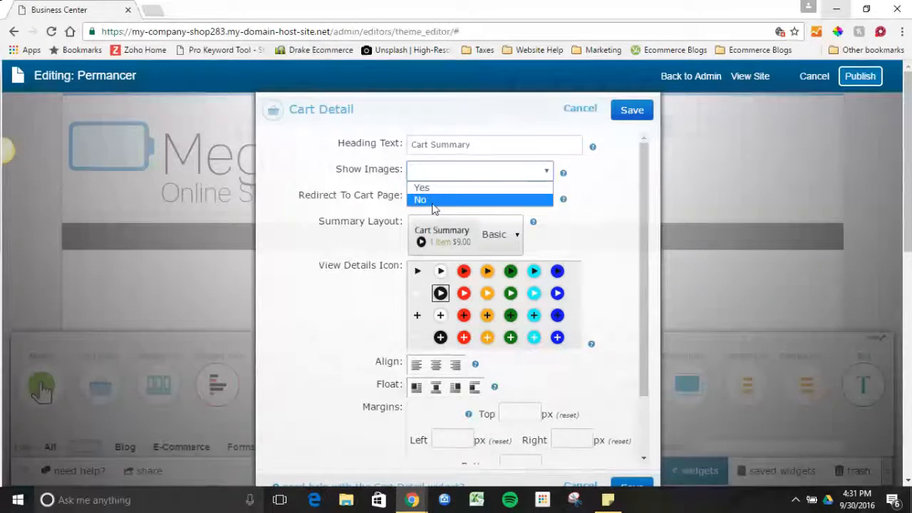
pyautogui.click(434, 200)
# Step: Set the Cart Detail widget's Redirect To Cart Page option to Yes
pyautogui.moveTo(562, 178)
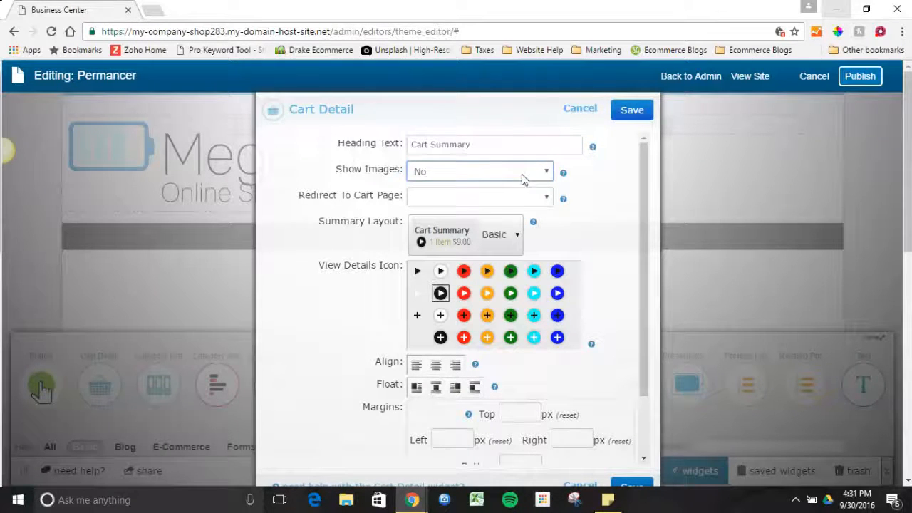
pyautogui.click(420, 201)
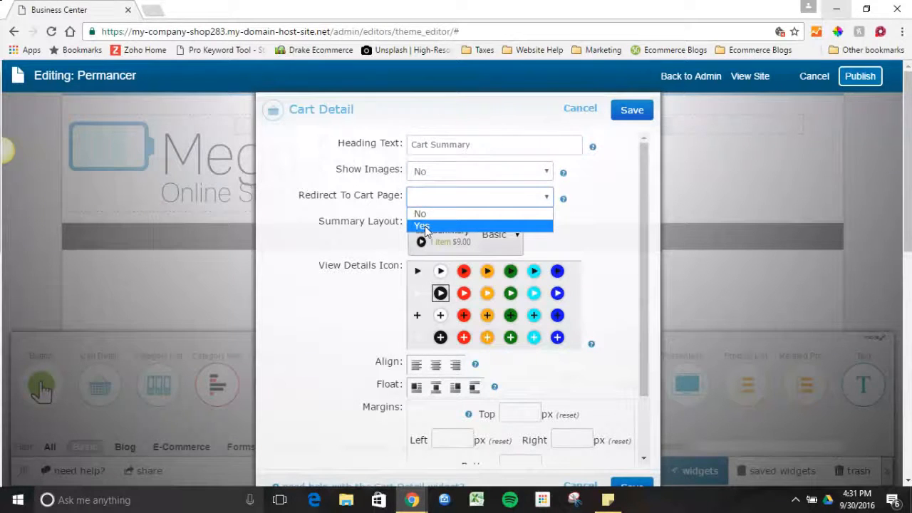
pyautogui.click(425, 225)
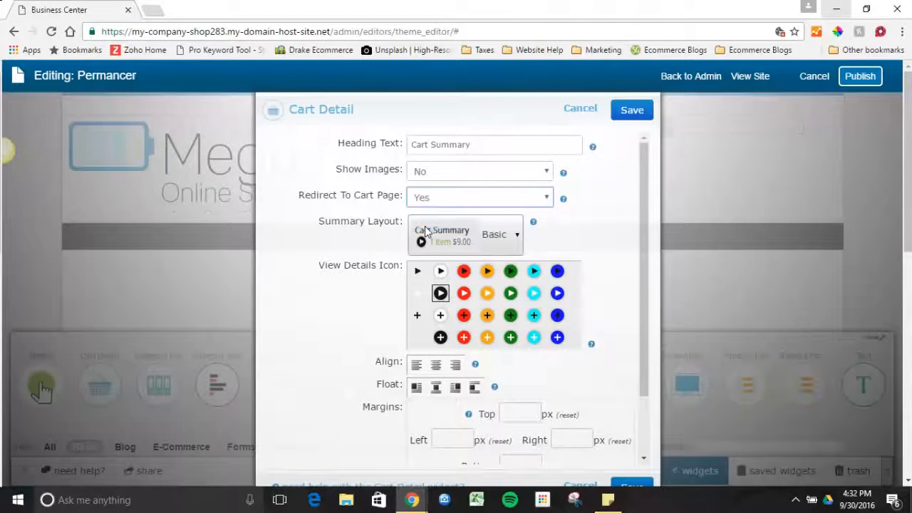
# Step: Set the Cart Detail widget's Summary Layout to Bar and float the widget right
pyautogui.click(498, 242)
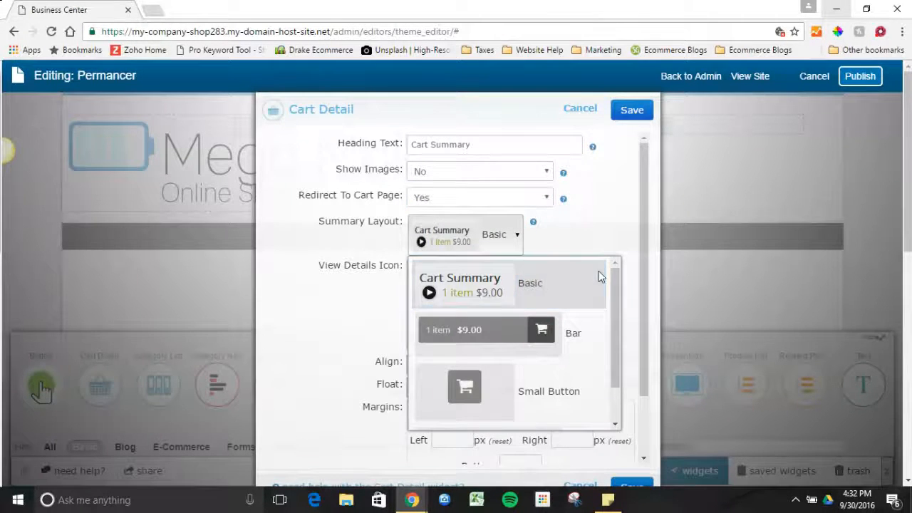
pyautogui.moveTo(615, 283)
pyautogui.mouseDown()
pyautogui.moveTo(616, 326)
pyautogui.moveTo(615, 282)
pyautogui.mouseUp()
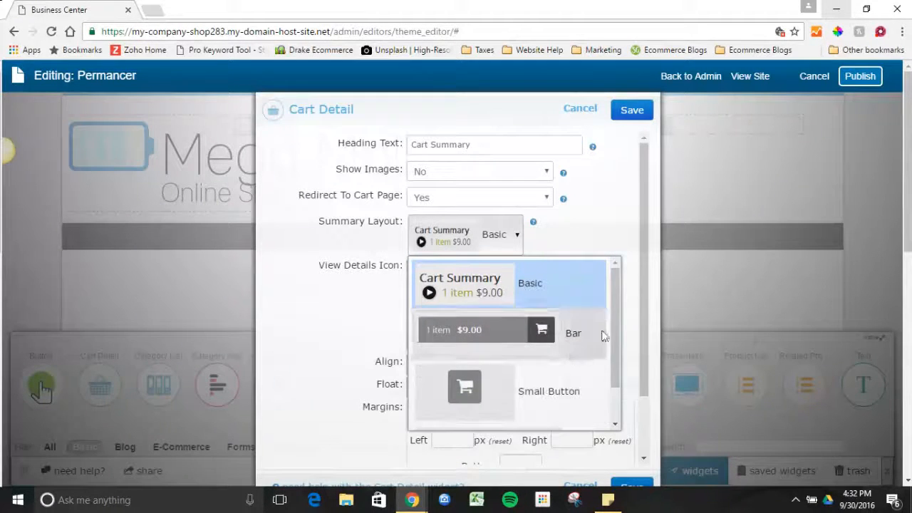
pyautogui.moveTo(613, 322)
pyautogui.mouseDown()
pyautogui.moveTo(614, 382)
pyautogui.moveTo(611, 324)
pyautogui.mouseUp()
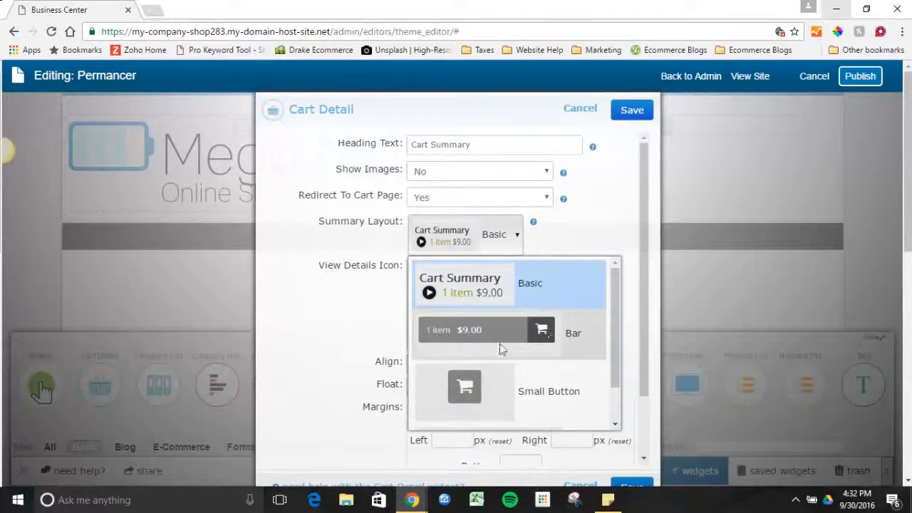
pyautogui.click(476, 344)
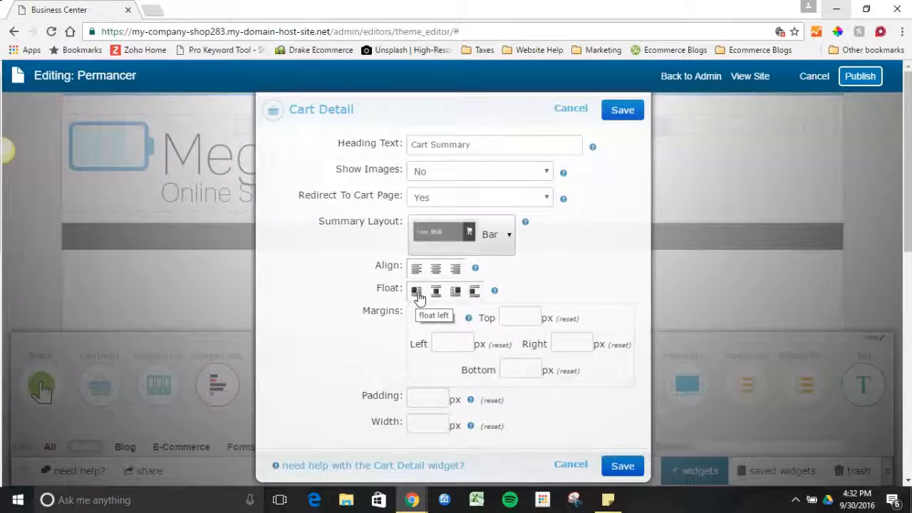
pyautogui.click(454, 293)
# Step: Set the Cart Detail widget's top and bottom margins to 0 px and save the widget
pyautogui.click(528, 317)
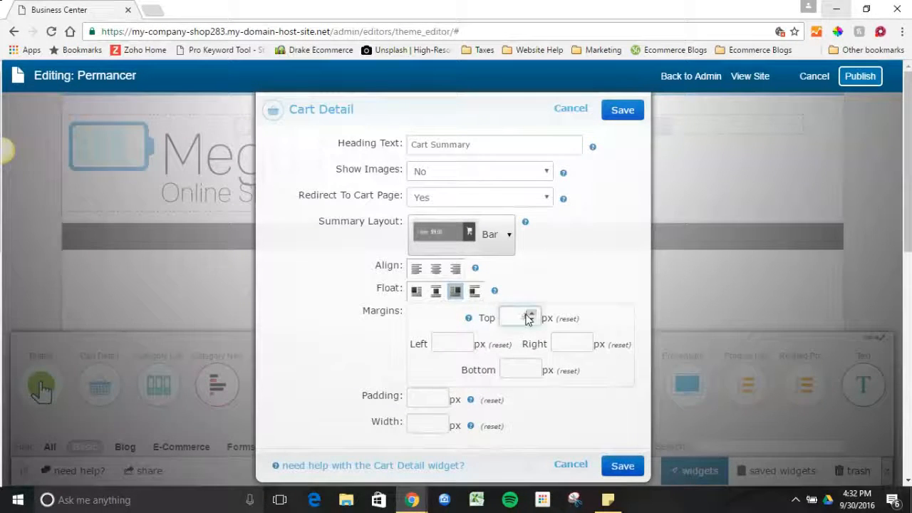
pyautogui.click(531, 367)
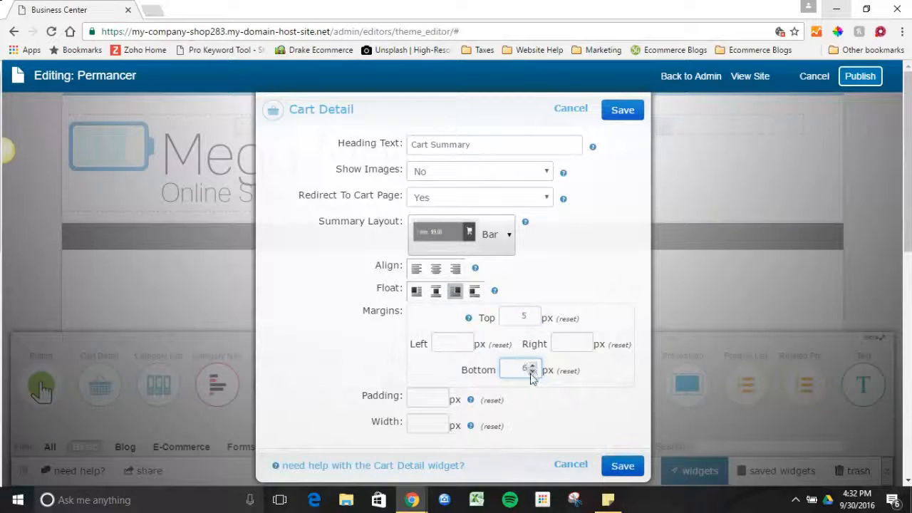
pyautogui.click(531, 315)
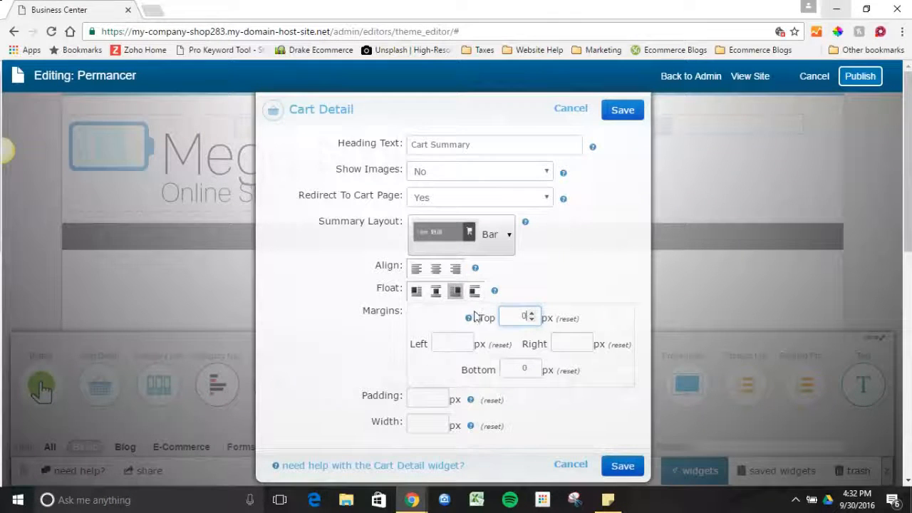
pyautogui.click(462, 249)
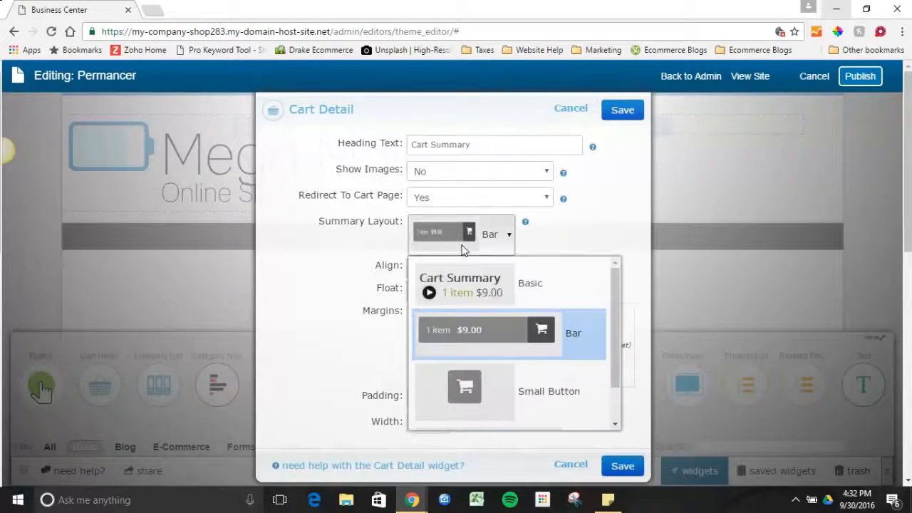
pyautogui.click(461, 249)
pyautogui.click(618, 109)
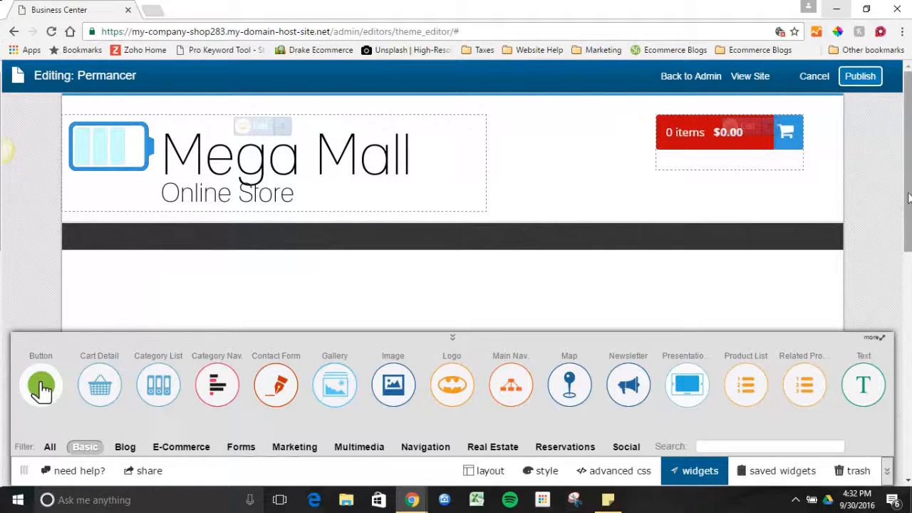
# Step: Set the theme style's Link Hover Color to light blue to recolor the header cart bar
pyautogui.moveTo(780, 139)
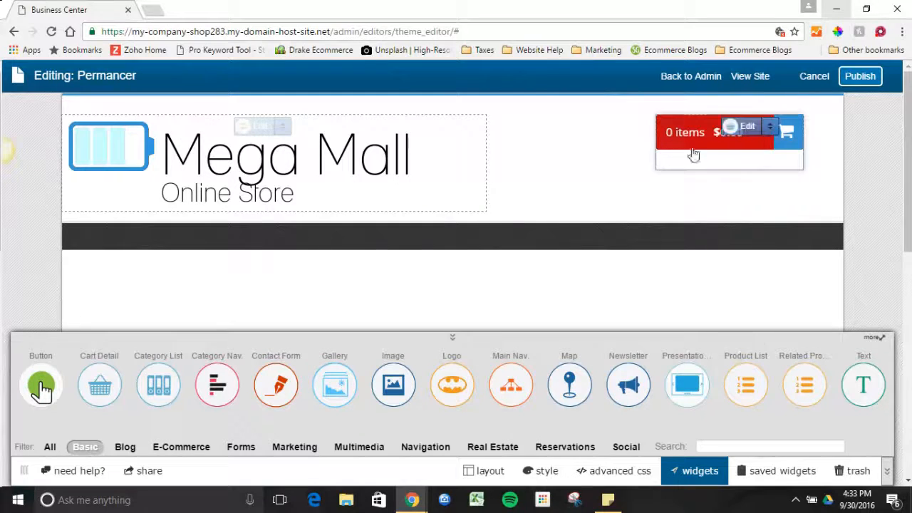
pyautogui.click(543, 471)
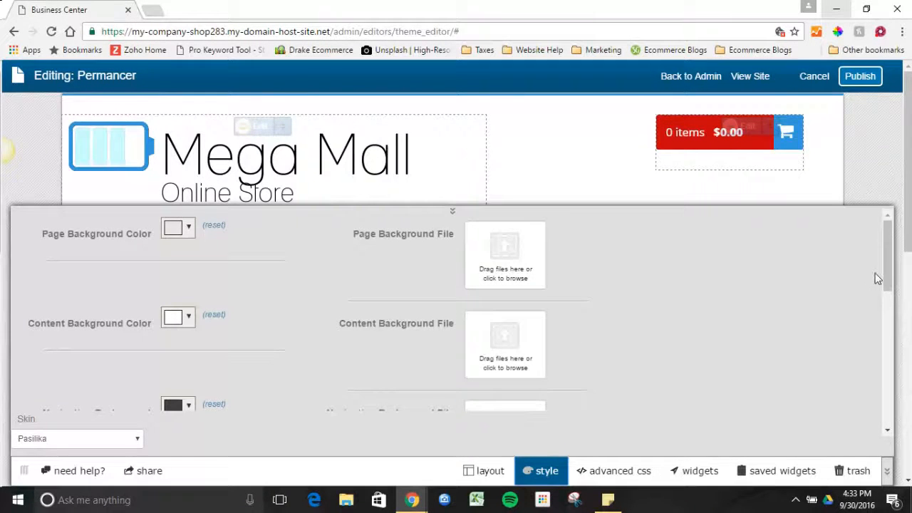
pyautogui.scroll(-1, 883, 265)
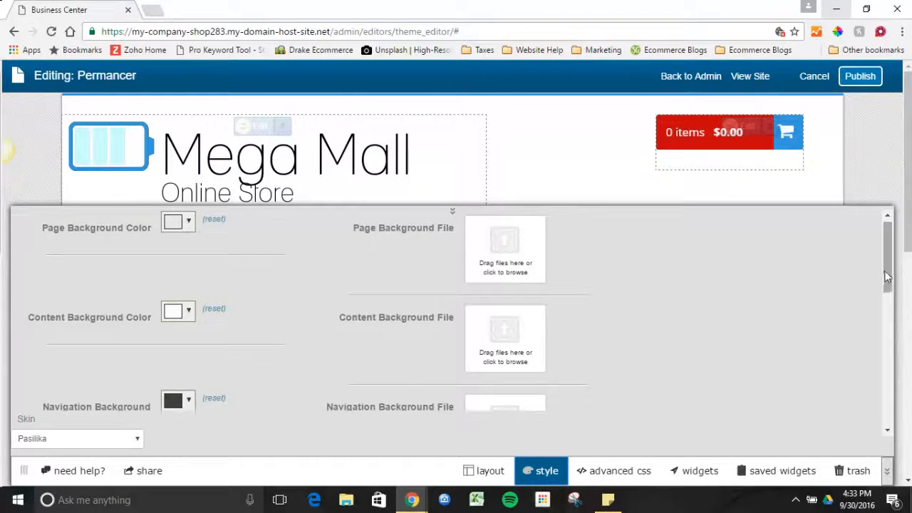
pyautogui.moveTo(888, 285); pyautogui.dragTo(889, 425)
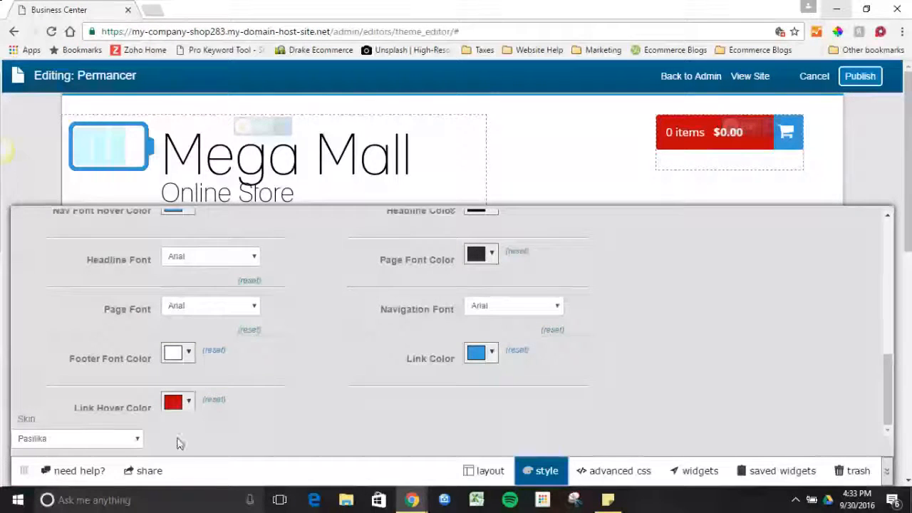
pyautogui.click(188, 404)
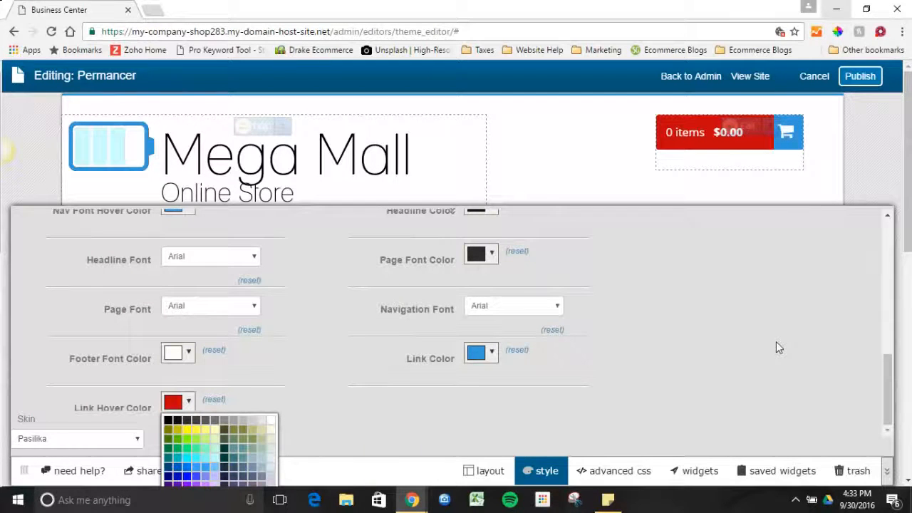
pyautogui.hotkey('ctrl', '-')
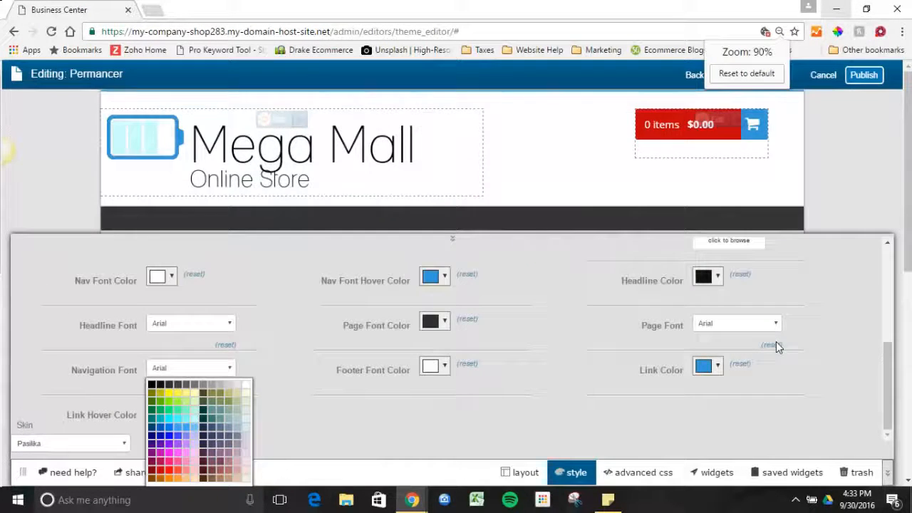
pyautogui.hotkey('ctrl', '-')
pyautogui.hotkey('ctrl', '-')
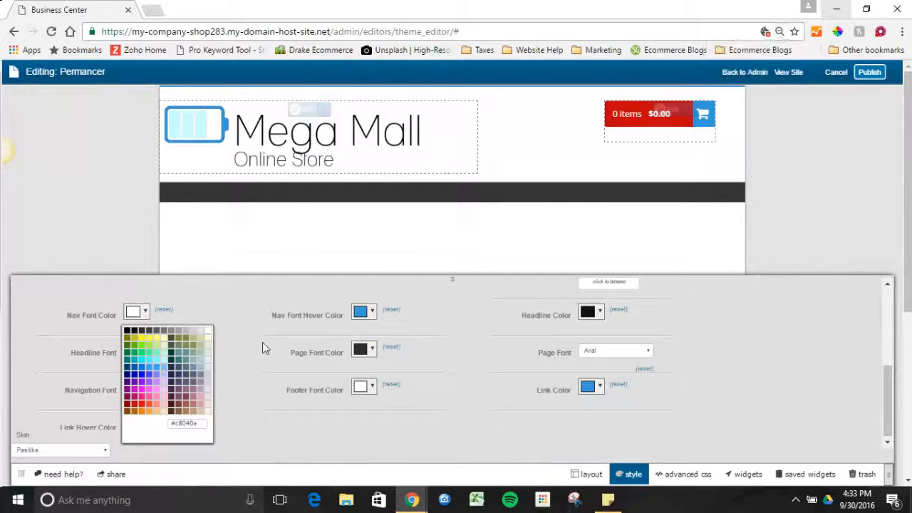
pyautogui.click(140, 372)
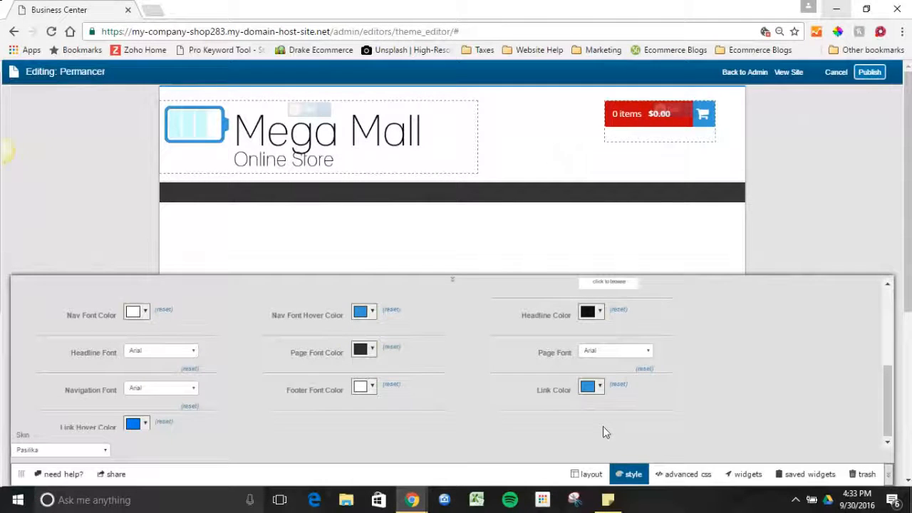
pyautogui.click(145, 425)
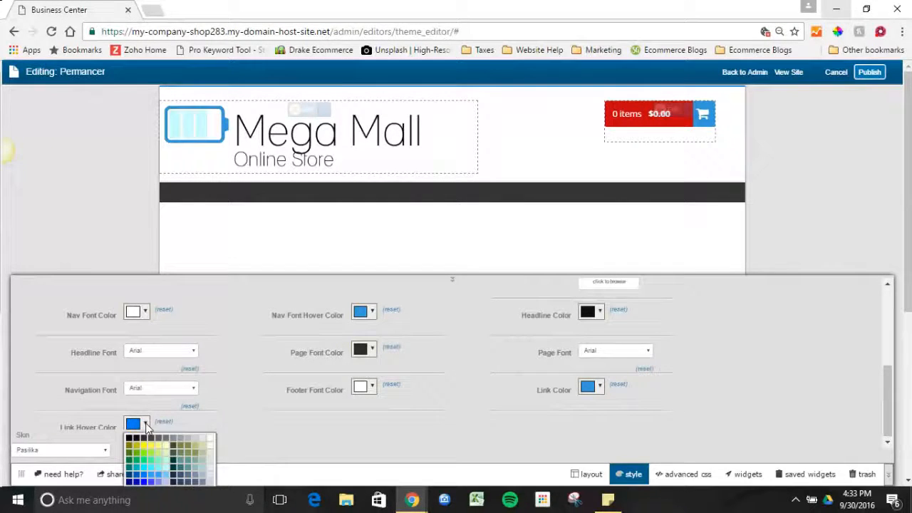
pyautogui.click(161, 480)
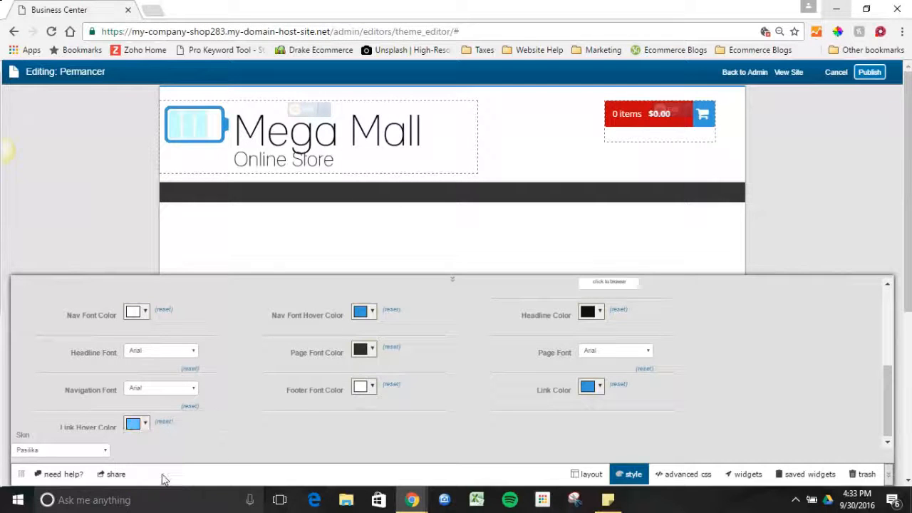
# Step: Collapse the style settings, publish the theme, and restore the page to its normal size
pyautogui.click(545, 279)
pyautogui.click(873, 80)
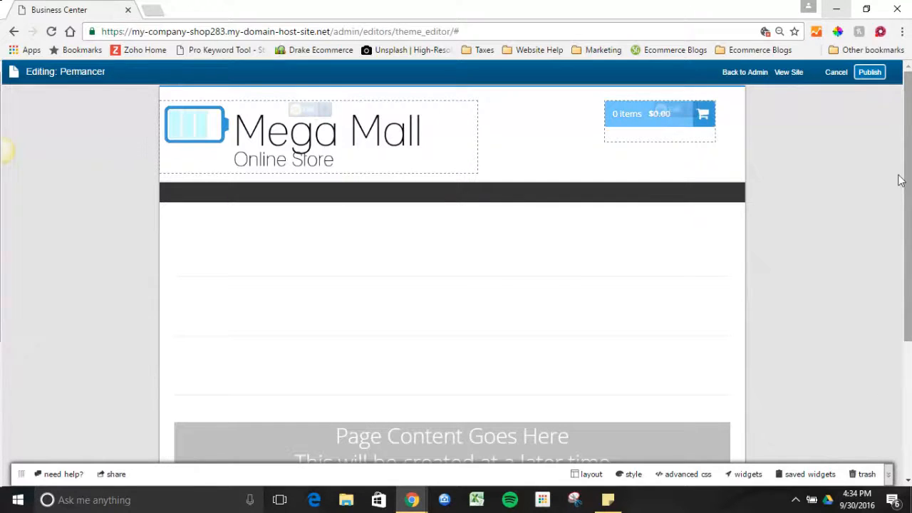
pyautogui.hotkey('ctrl', '+')
pyautogui.hotkey('ctrl', '+')
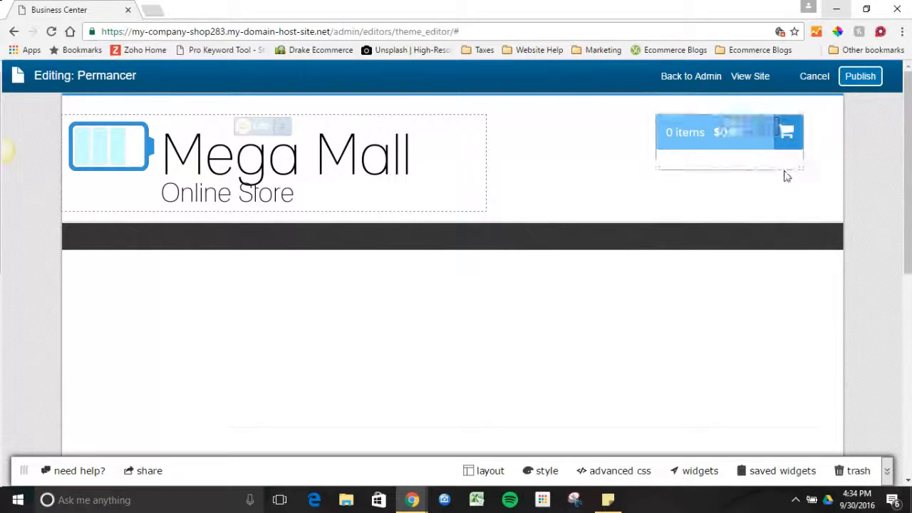
# Step: Add a Prod. Search navigation widget to the header by the cart, float it right, and save it
pyautogui.click(699, 473)
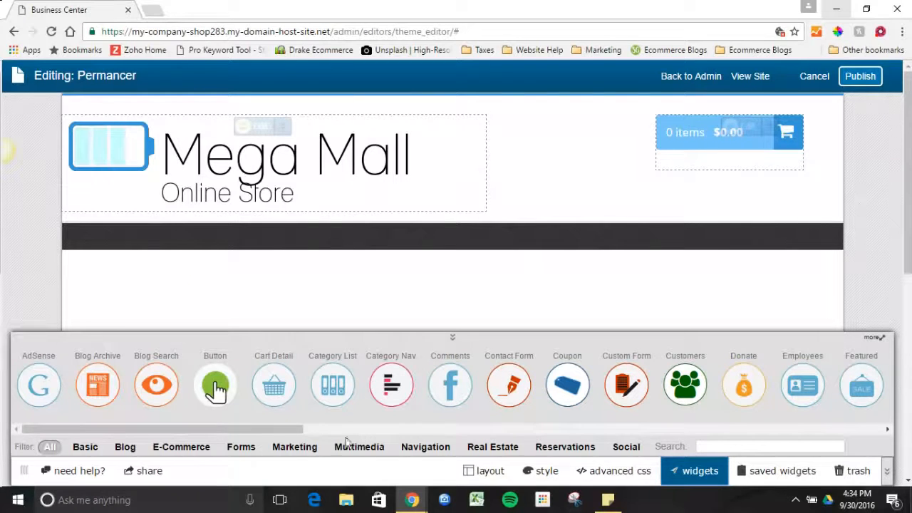
pyautogui.click(82, 448)
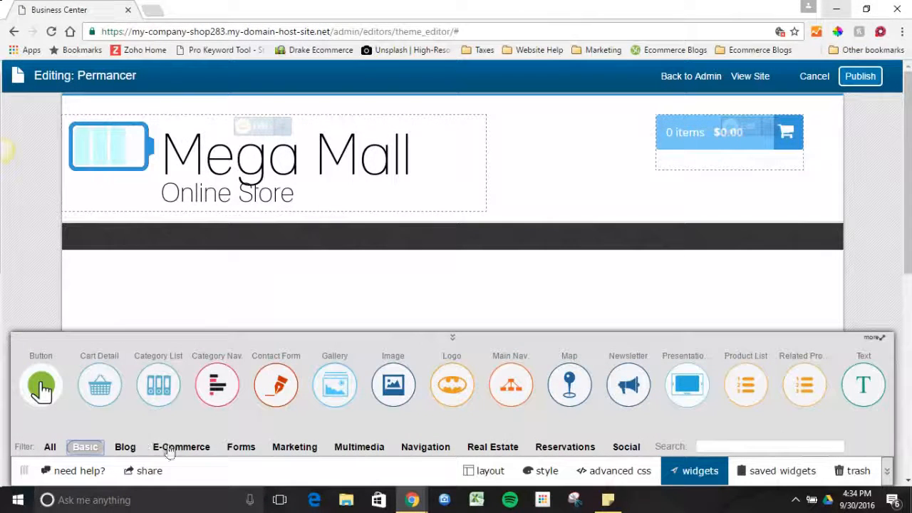
pyautogui.click(424, 448)
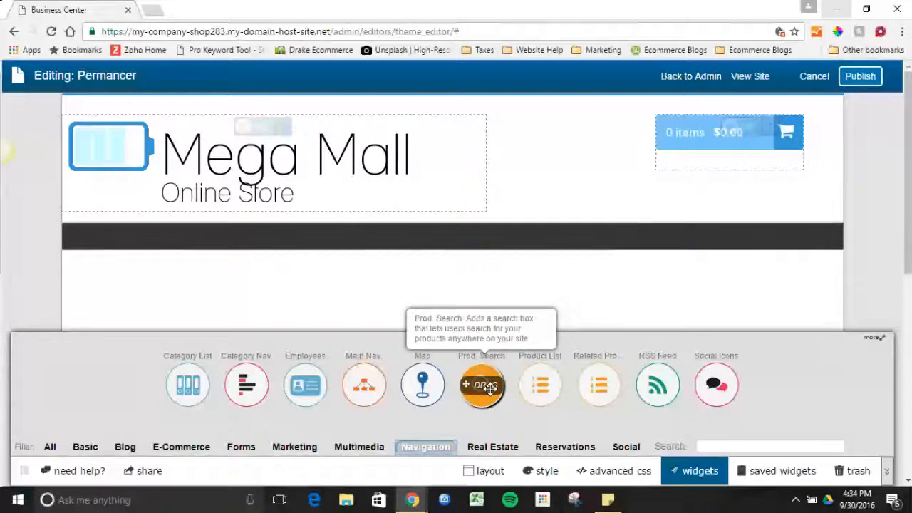
pyautogui.moveTo(485, 387); pyautogui.dragTo(647, 142)
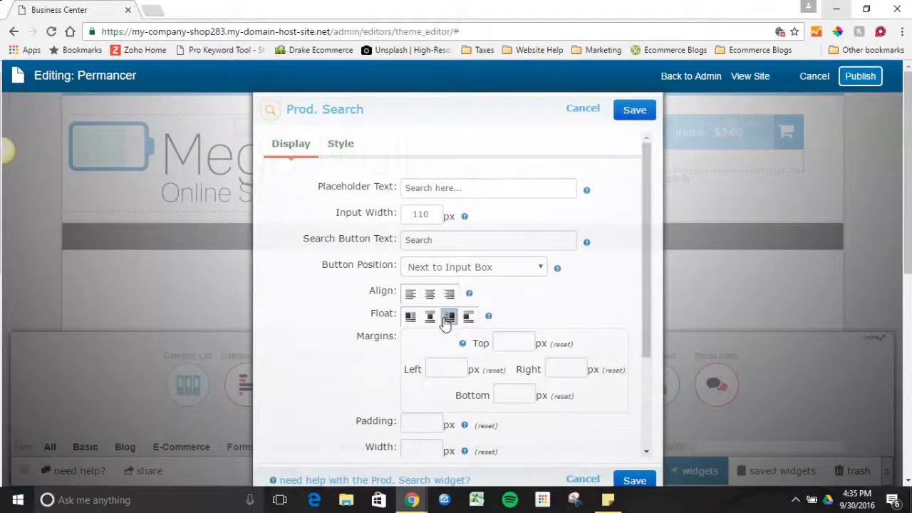
pyautogui.click(633, 111)
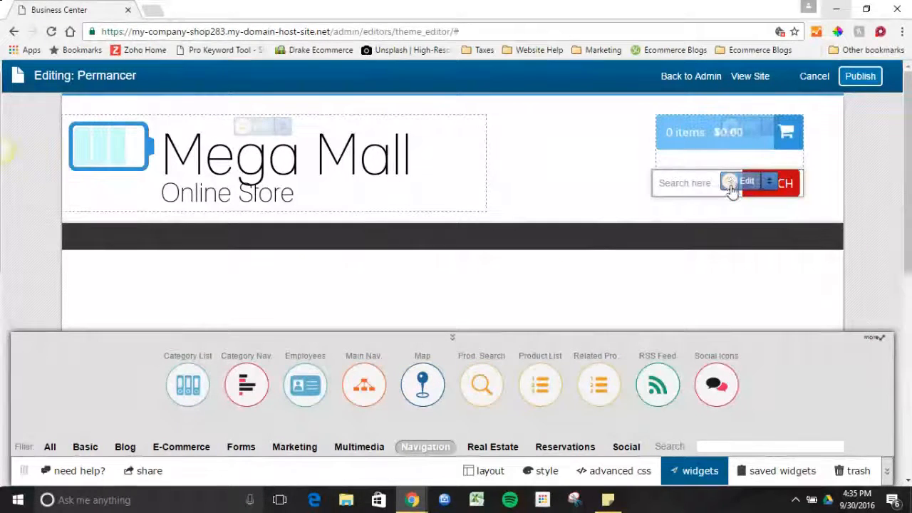
# Step: Try the product search widget above the header cart, then return it below the cart
pyautogui.moveTo(730, 184)
pyautogui.mouseDown()
pyautogui.moveTo(726, 156)
pyautogui.moveTo(685, 148)
pyautogui.moveTo(727, 158)
pyautogui.moveTo(718, 115)
pyautogui.moveTo(606, 153)
pyautogui.moveTo(595, 118)
pyautogui.moveTo(684, 128)
pyautogui.mouseUp()
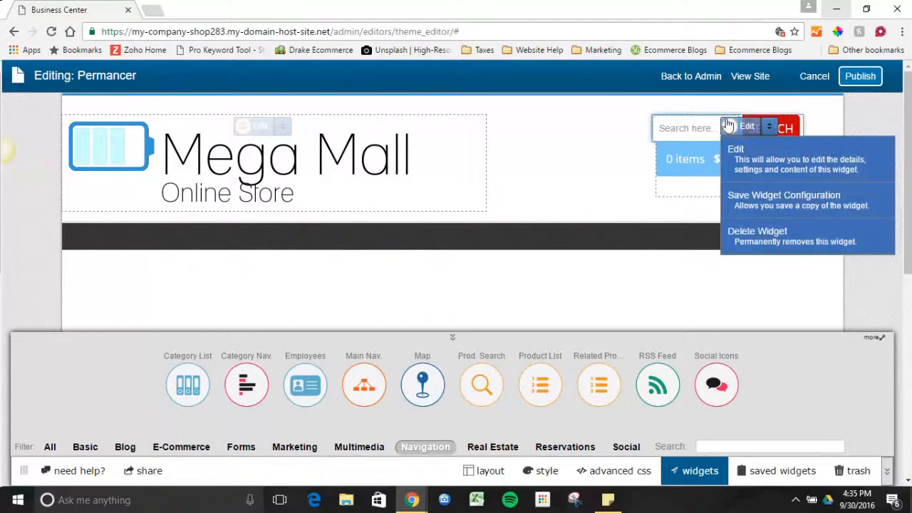
pyautogui.moveTo(725, 128); pyautogui.dragTo(711, 173)
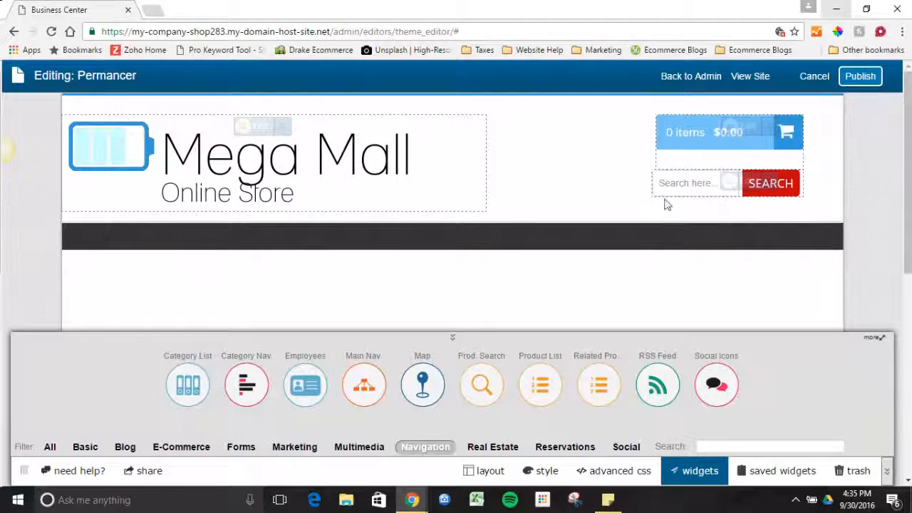
pyautogui.moveTo(702, 182)
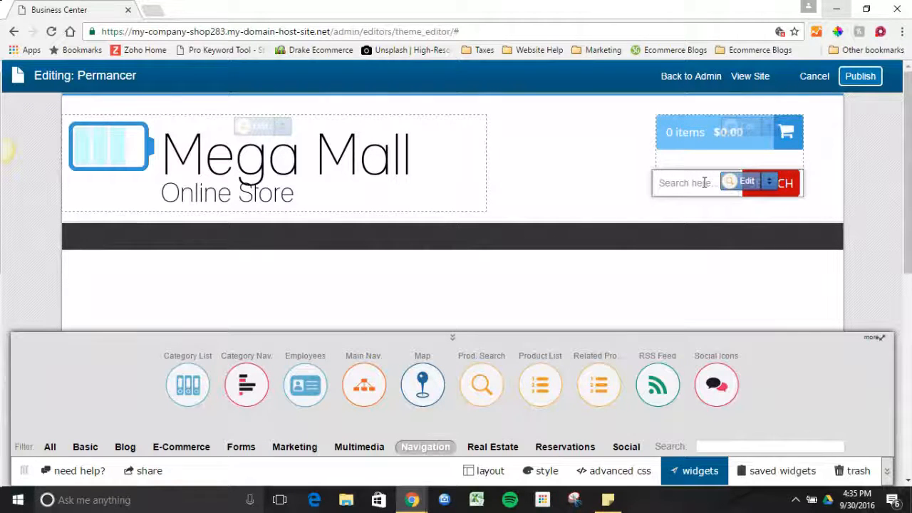
# Step: Set the Cart Detail widget's bottom margin to 25 px and save the widget
pyautogui.moveTo(729, 129)
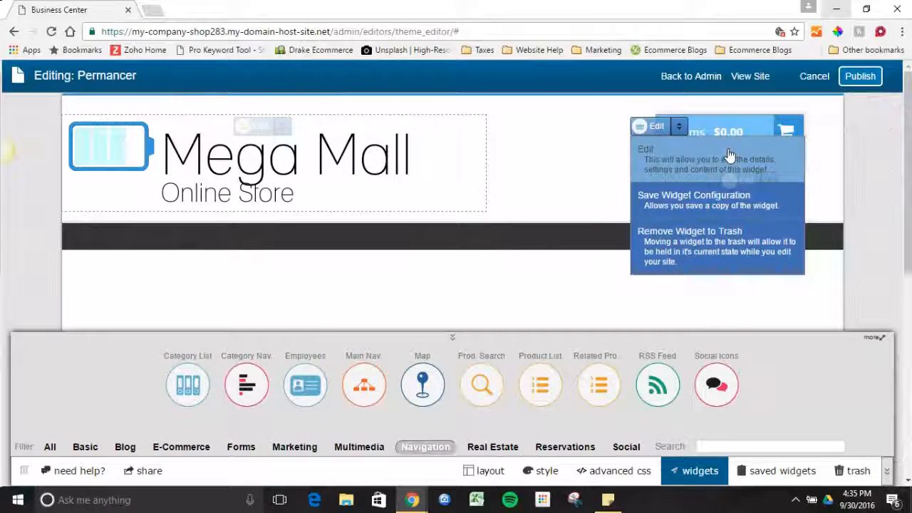
pyautogui.click(729, 151)
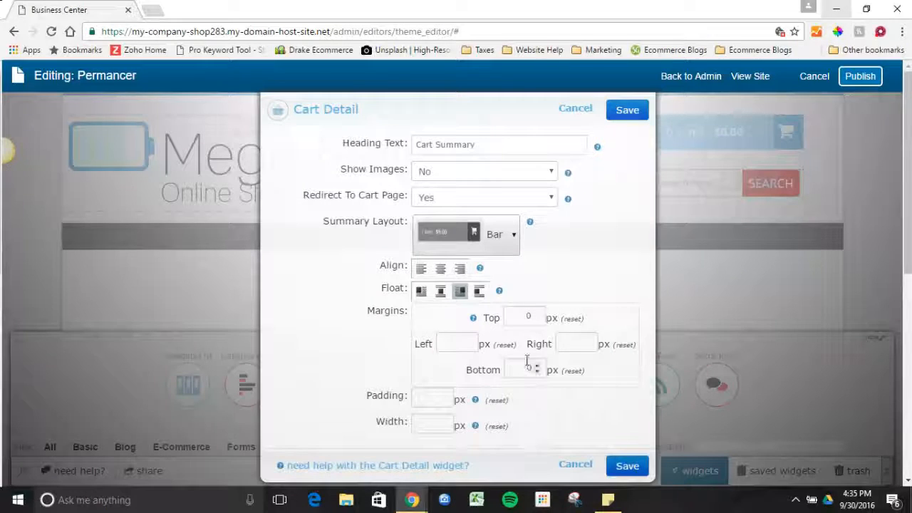
pyautogui.click(537, 366)
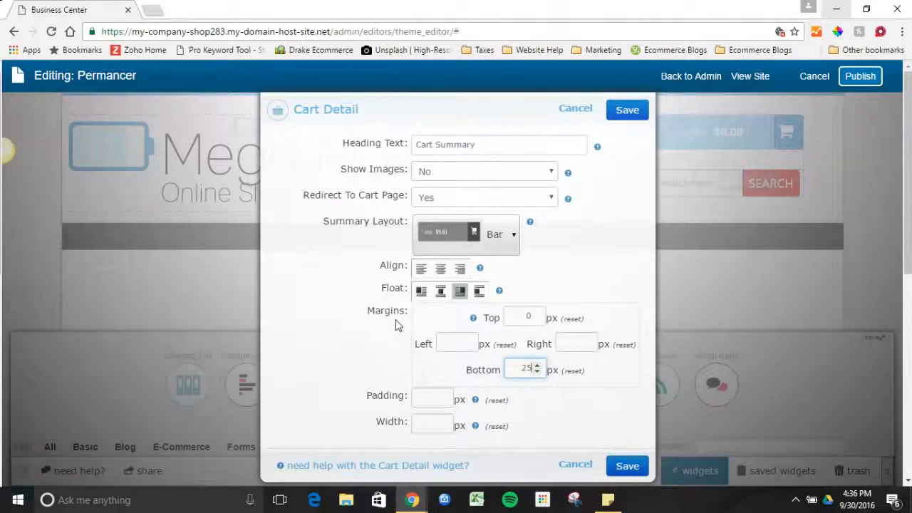
pyautogui.click(626, 110)
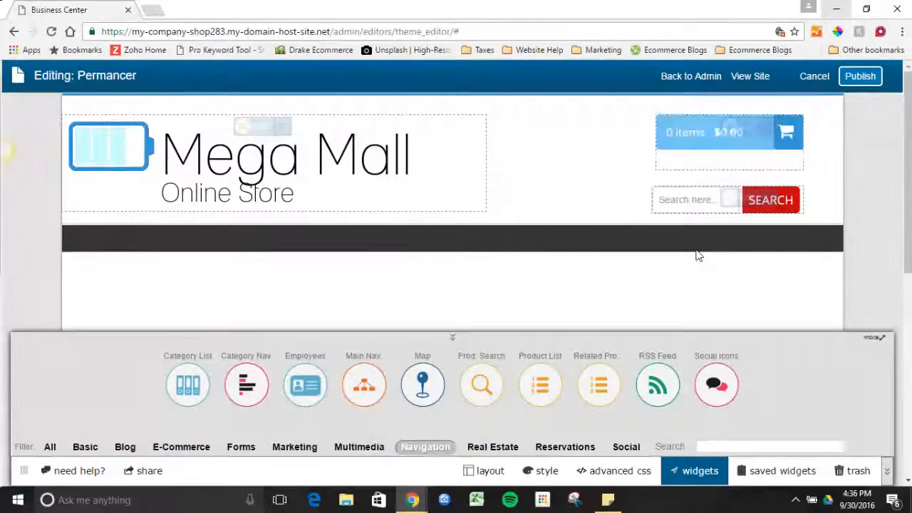
# Step: Set the header Cart Detail widget's bottom margin to -30 px and save the widget
pyautogui.moveTo(730, 126)
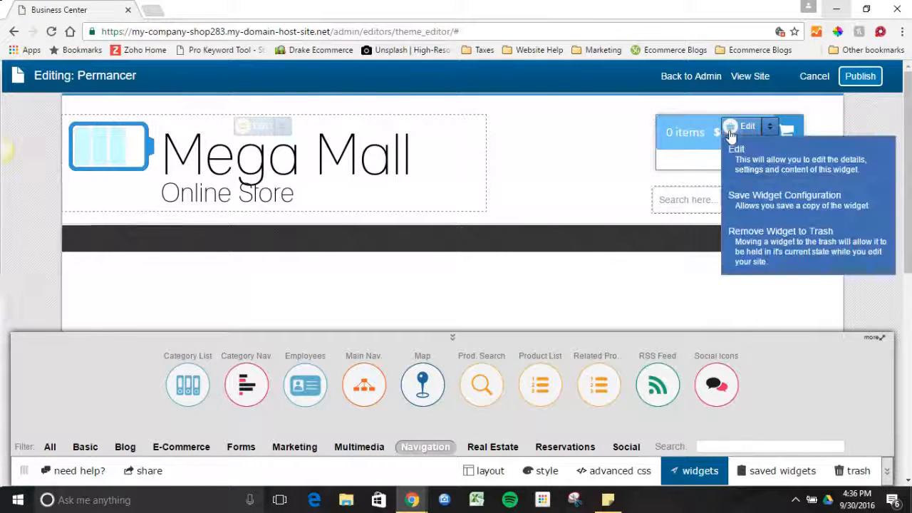
pyautogui.click(730, 146)
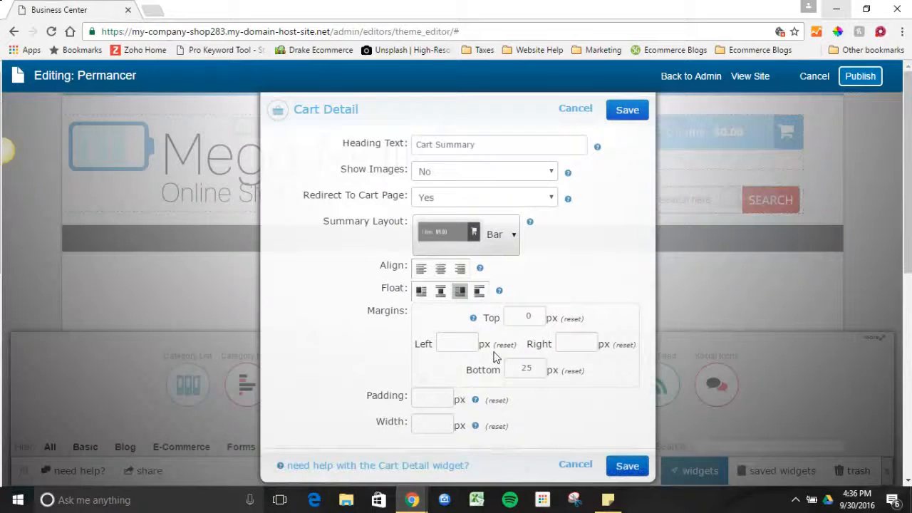
pyautogui.click(532, 371)
pyautogui.click(536, 373)
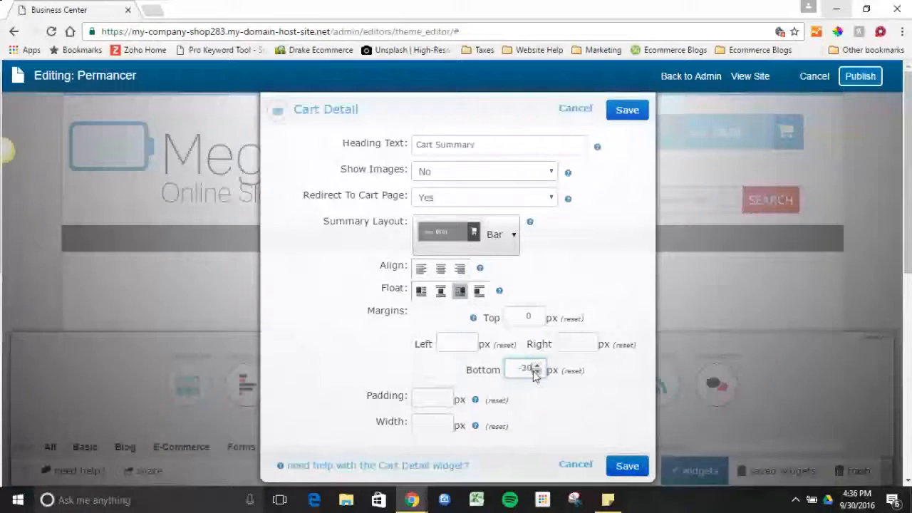
pyautogui.click(615, 112)
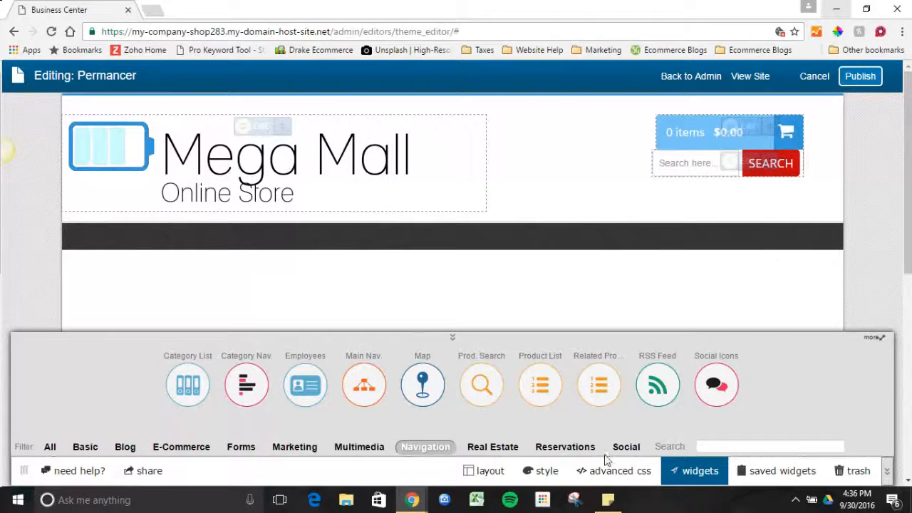
# Step: Add a Main Nav. widget to the dark bar below the header and include the Home page in its navigation
pyautogui.click(92, 453)
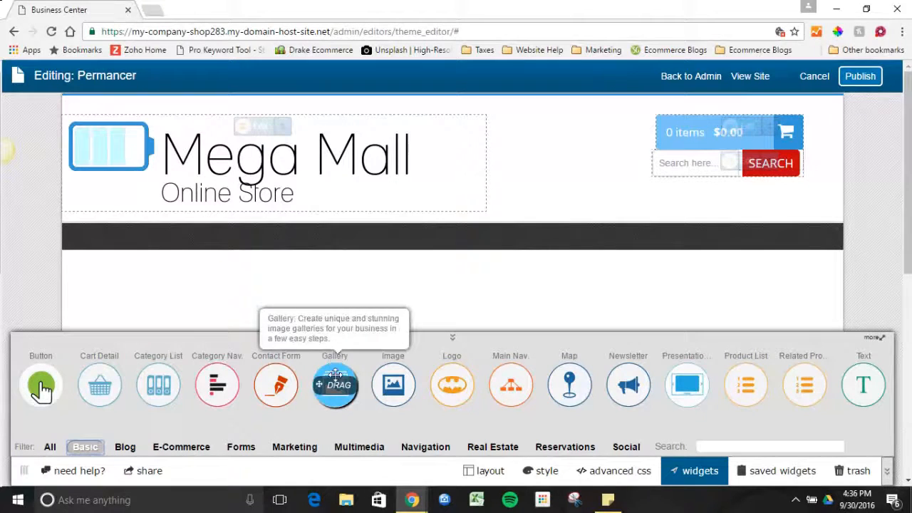
pyautogui.moveTo(510, 386); pyautogui.dragTo(474, 252)
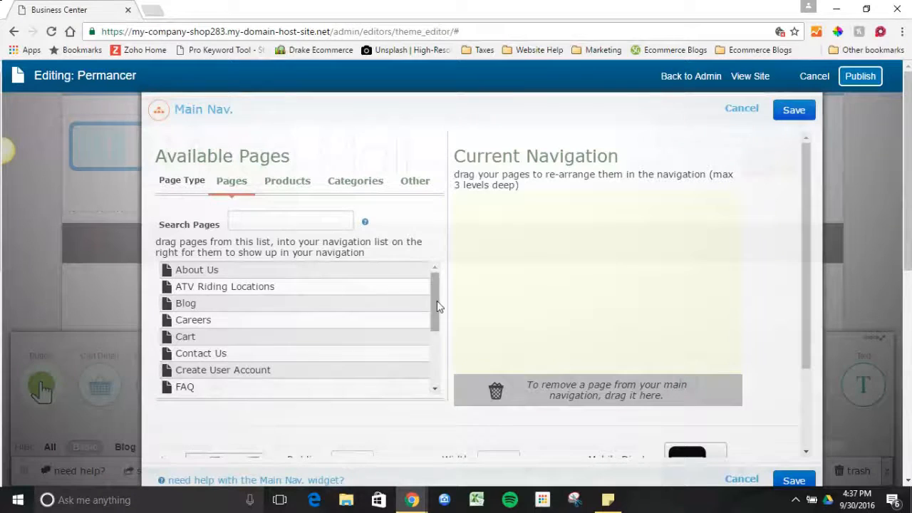
pyautogui.moveTo(436, 303); pyautogui.dragTo(435, 335)
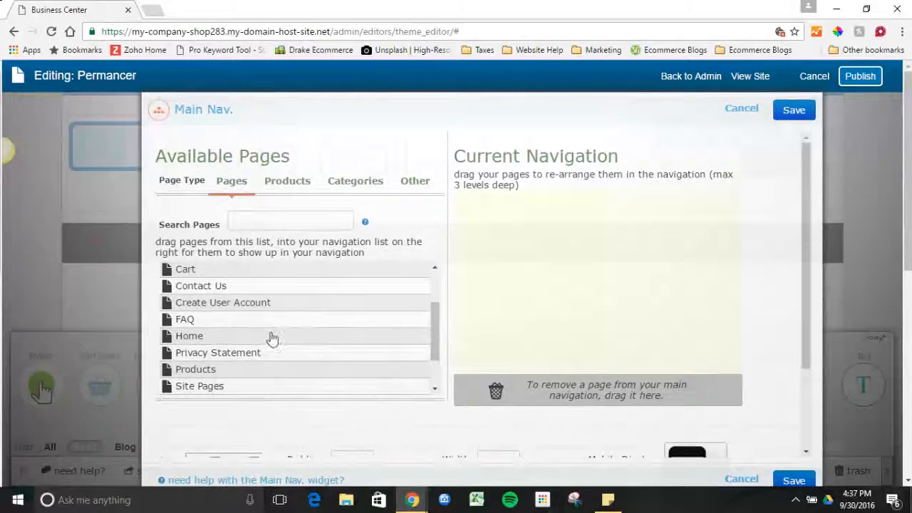
pyautogui.moveTo(271, 337); pyautogui.dragTo(498, 254)
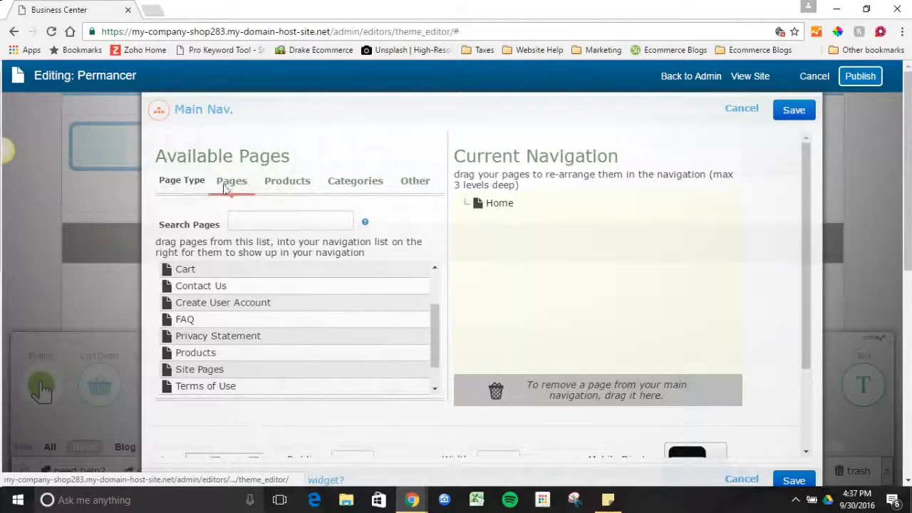
# Step: Add the Toys, Electronics & Gaming Accessories and Fan Gear categories to the current navigation below Home
pyautogui.click(352, 186)
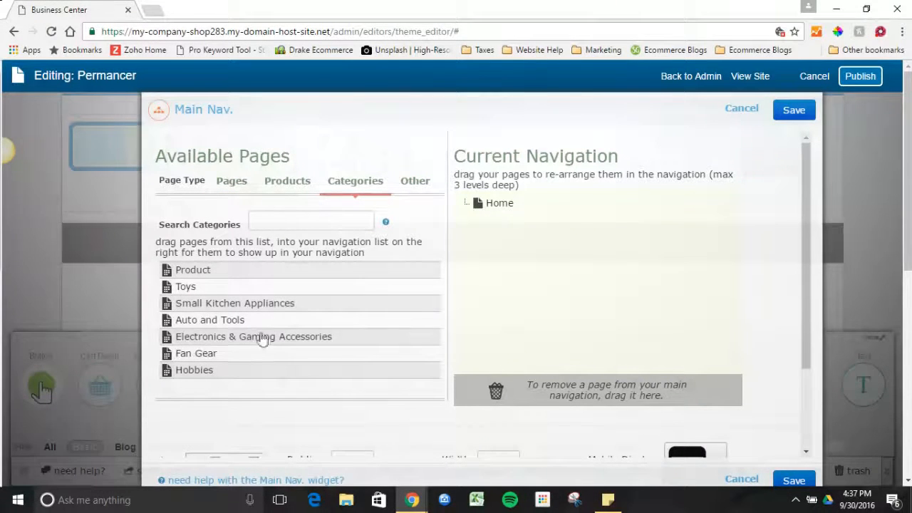
pyautogui.moveTo(224, 292); pyautogui.dragTo(549, 233)
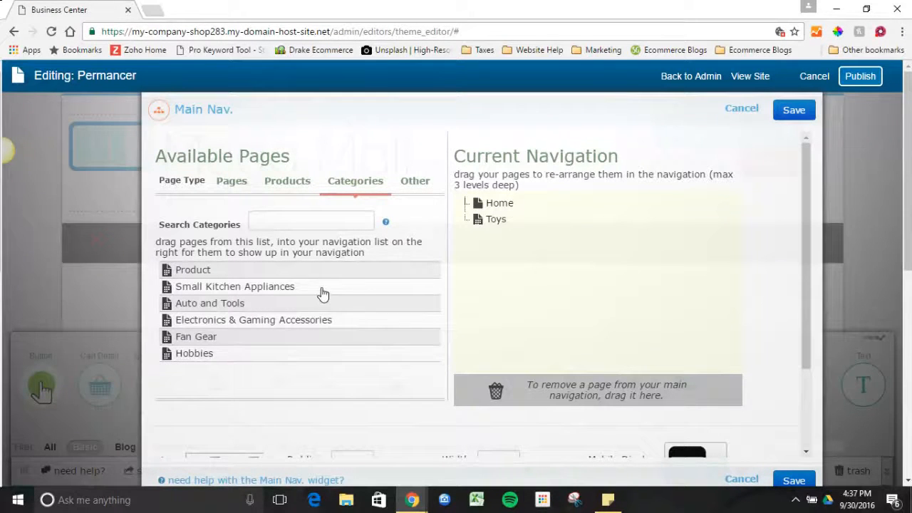
pyautogui.moveTo(315, 320); pyautogui.dragTo(489, 294)
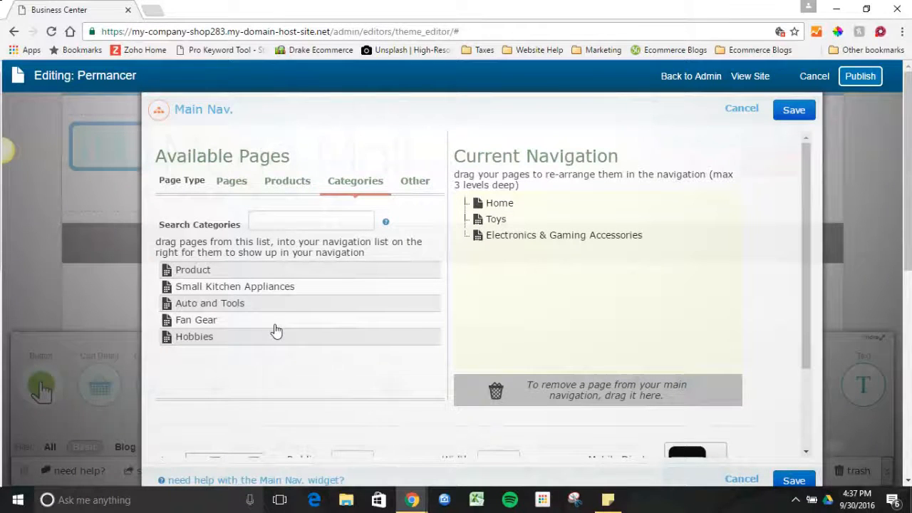
pyautogui.moveTo(276, 326); pyautogui.dragTo(544, 269)
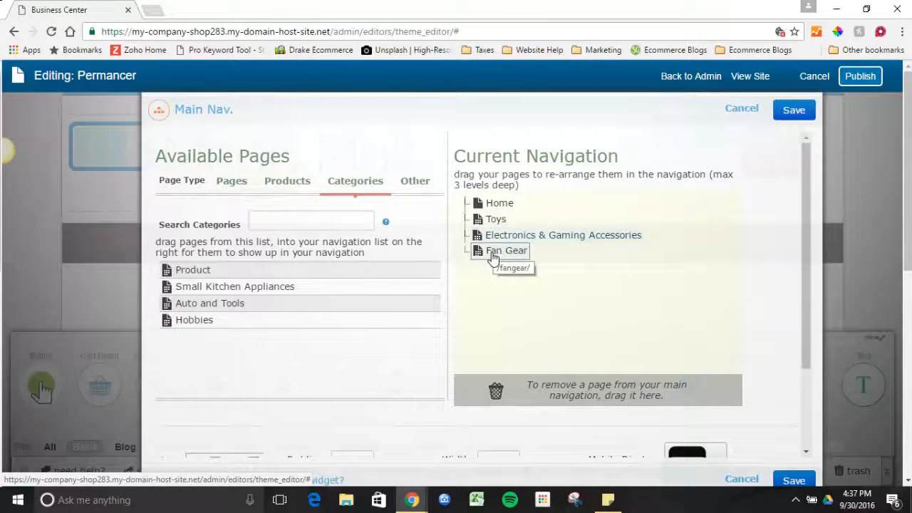
# Step: Add the Contact Us and Cart pages to the end of the current navigation
pyautogui.click(225, 182)
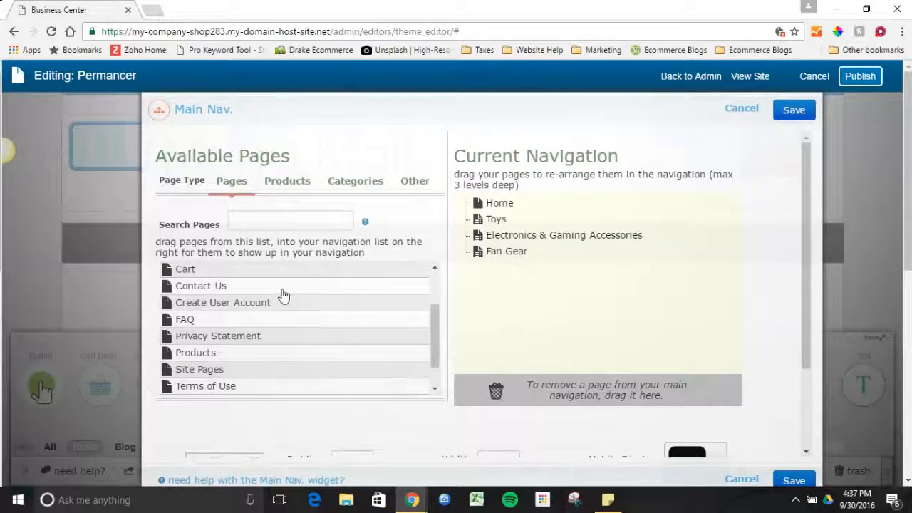
pyautogui.moveTo(280, 288); pyautogui.dragTo(512, 290)
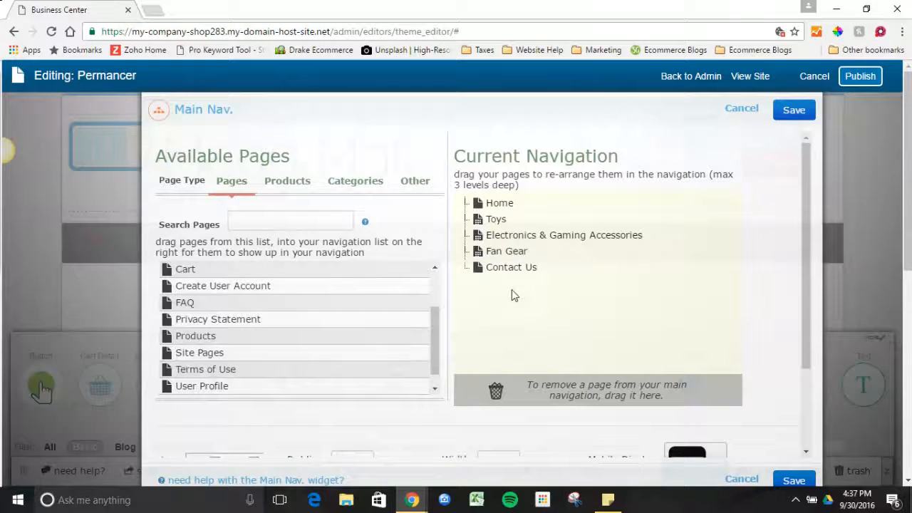
pyautogui.moveTo(370, 273); pyautogui.dragTo(504, 321)
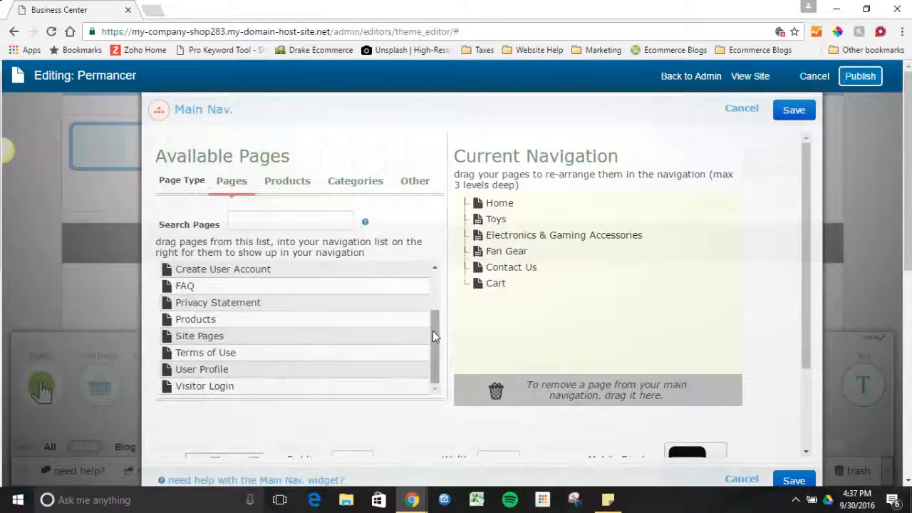
# Step: Nest the About Us, Blog and Careers pages under Contact Us in the navigation and save the widget
pyautogui.moveTo(432, 330); pyautogui.dragTo(387, 315)
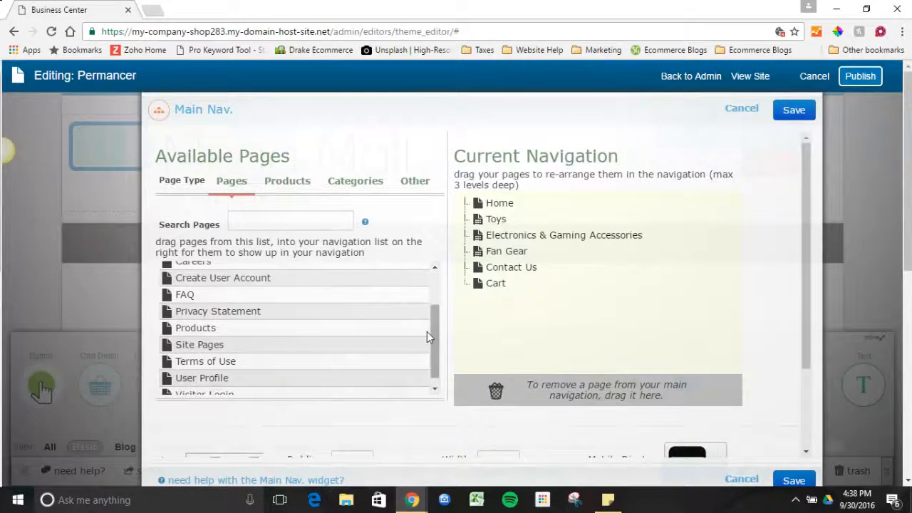
pyautogui.scroll(-1, 426, 331)
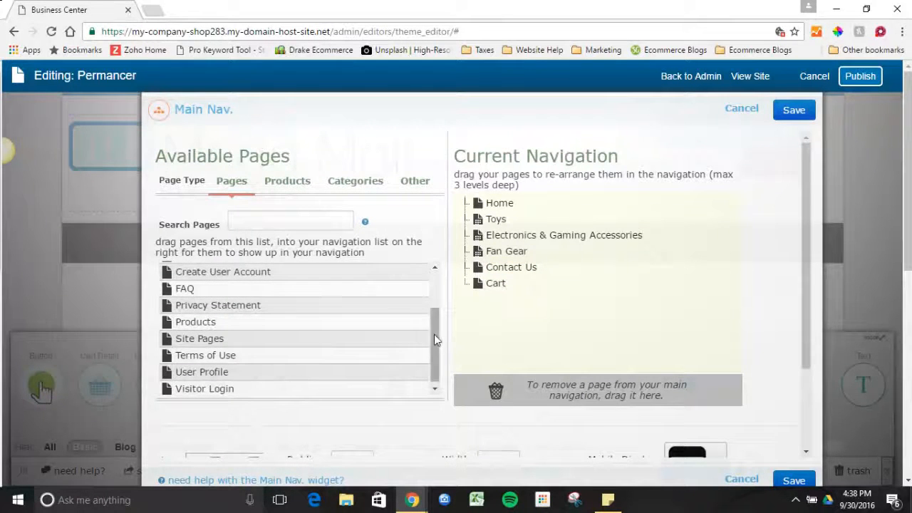
pyautogui.moveTo(435, 339); pyautogui.dragTo(431, 293)
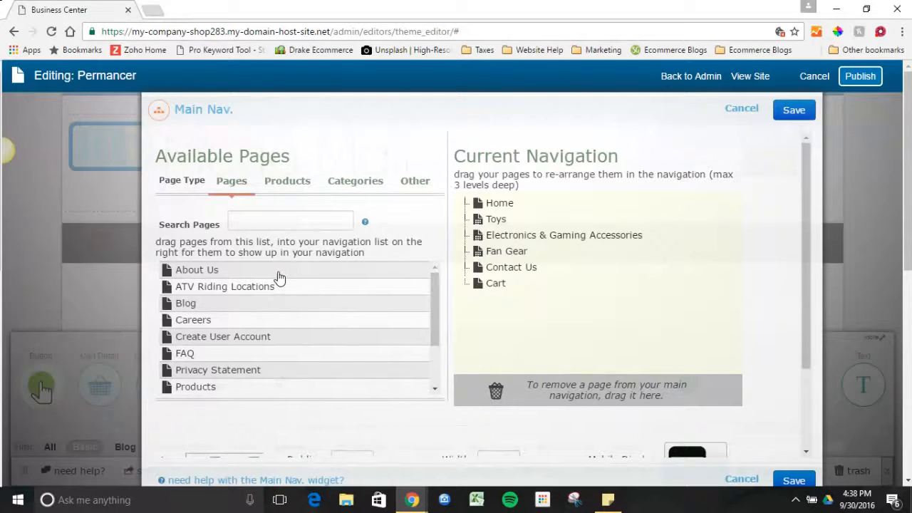
pyautogui.moveTo(278, 274); pyautogui.dragTo(509, 269)
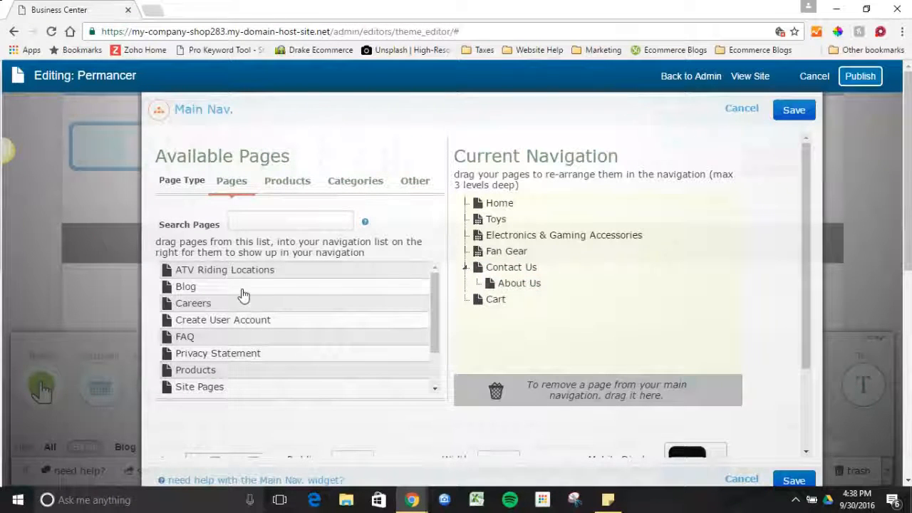
pyautogui.moveTo(471, 274); pyautogui.dragTo(482, 275)
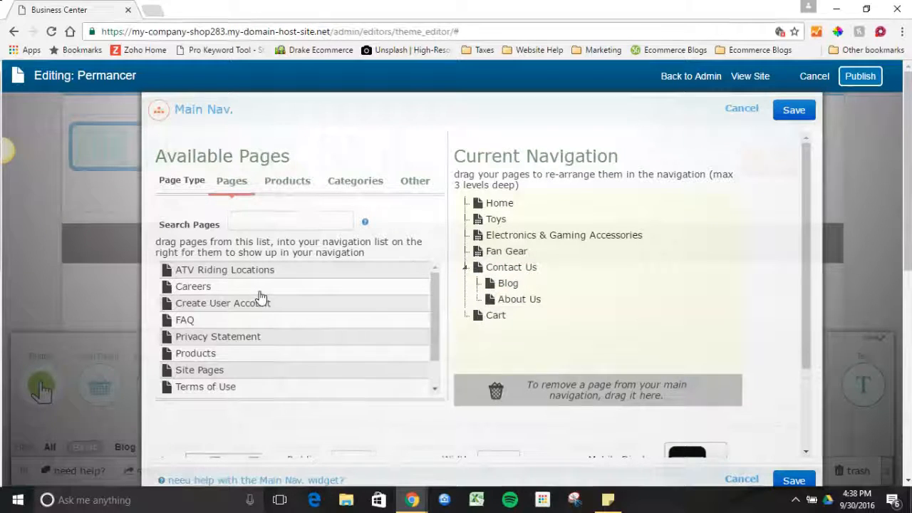
pyautogui.moveTo(261, 292); pyautogui.dragTo(502, 271)
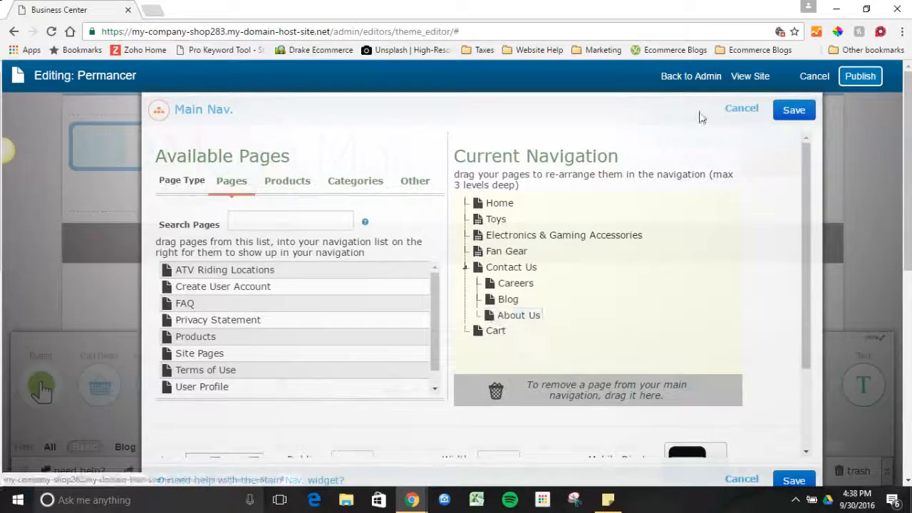
pyautogui.click(792, 110)
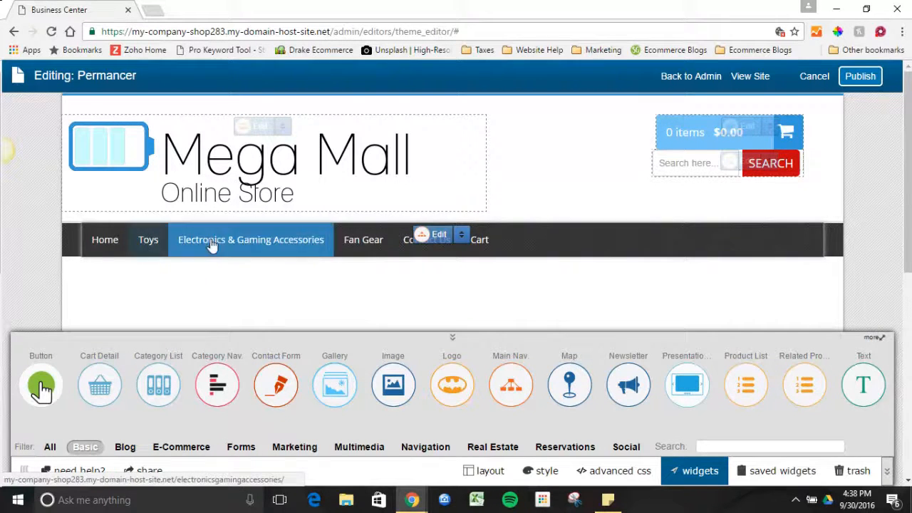
# Step: Add a Category Nav. widget to the first column of the dark footer section and save it with default settings
pyautogui.moveTo(405, 244)
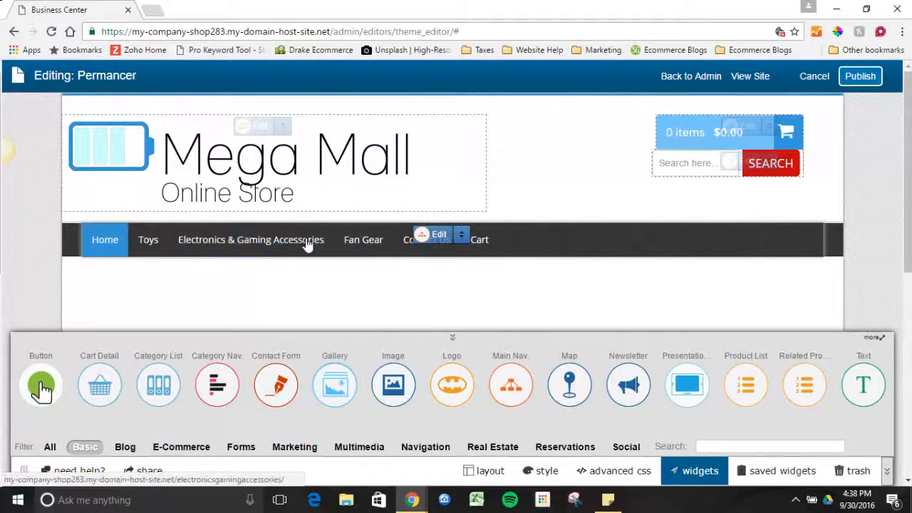
pyautogui.scroll(-2, 527, 161)
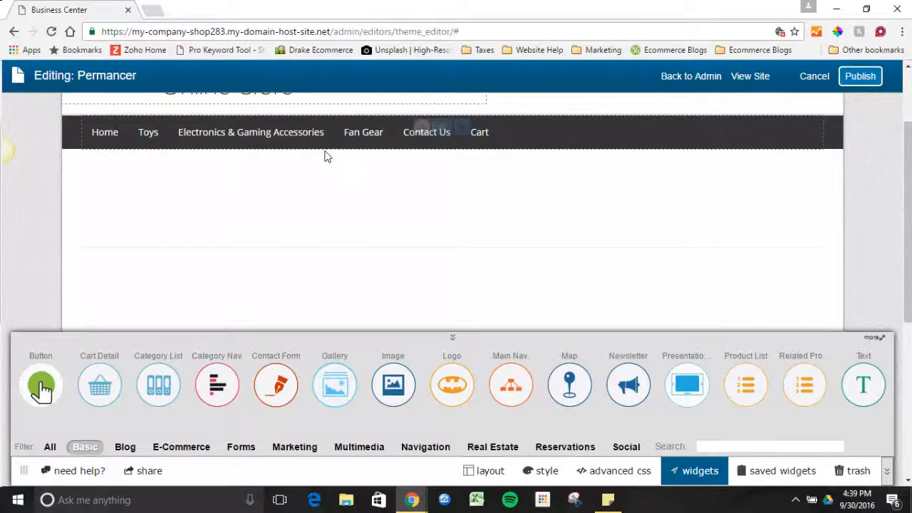
pyautogui.moveTo(910, 165); pyautogui.dragTo(910, 325)
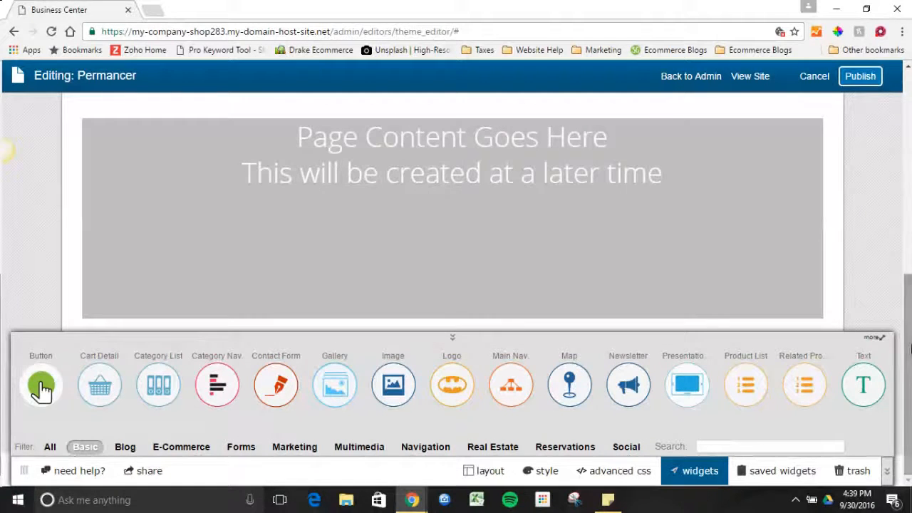
pyautogui.click(551, 339)
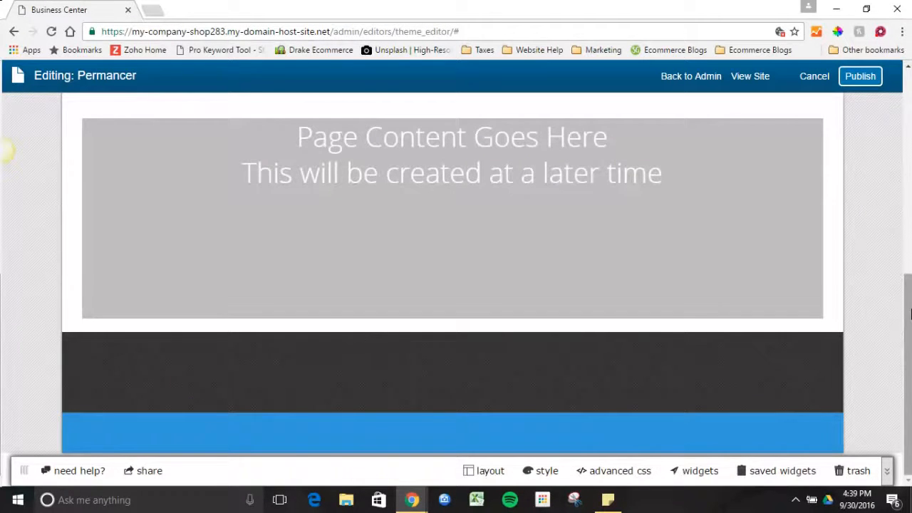
pyautogui.click(698, 472)
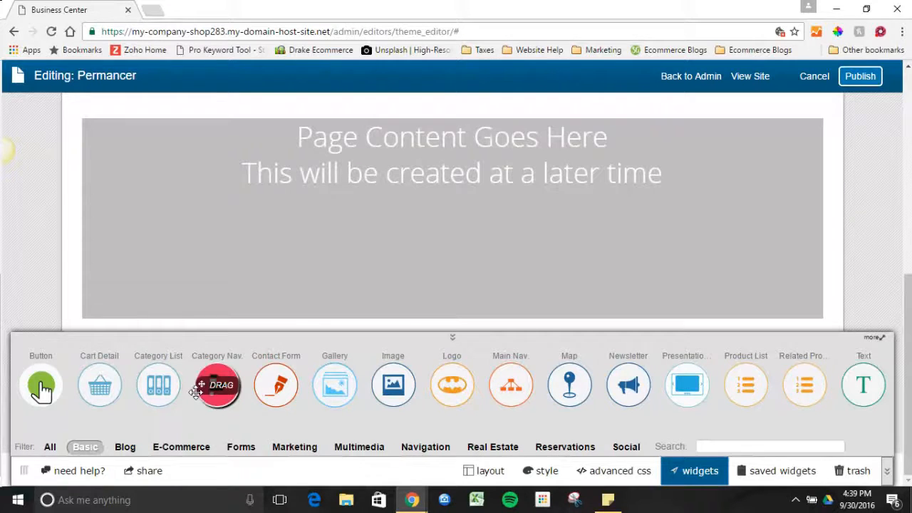
pyautogui.moveTo(217, 385); pyautogui.dragTo(3, 335)
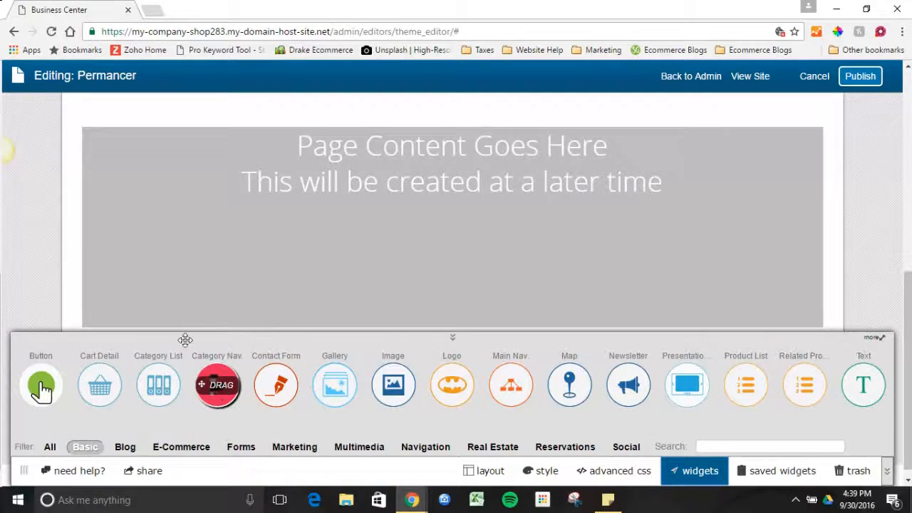
pyautogui.moveTo(214, 381); pyautogui.dragTo(179, 392)
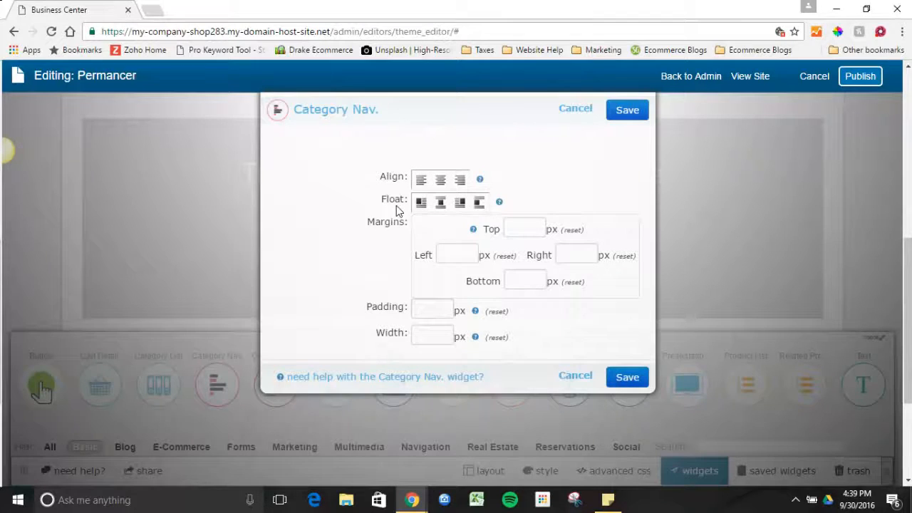
pyautogui.click(625, 111)
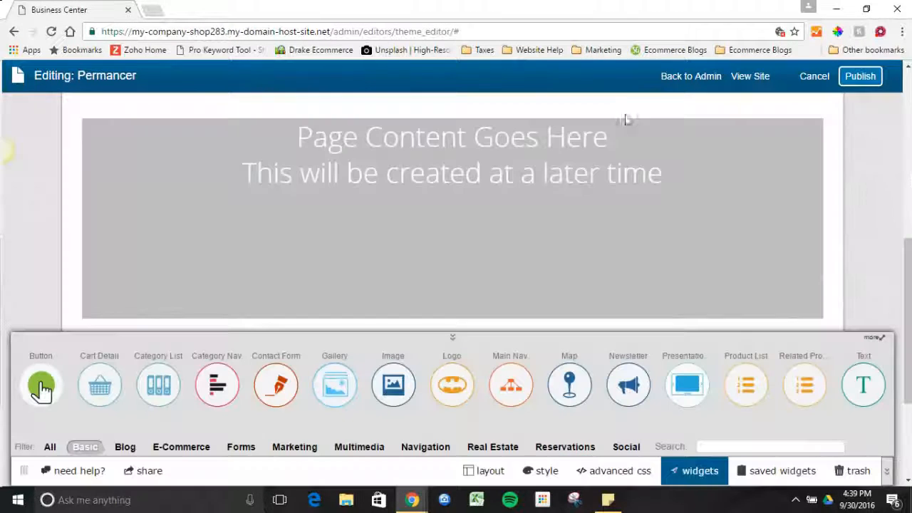
# Step: Add a Newsletter widget to the last column of the dark footer section and save it with default settings
pyautogui.moveTo(908, 285); pyautogui.dragTo(908, 360)
pyautogui.click(452, 338)
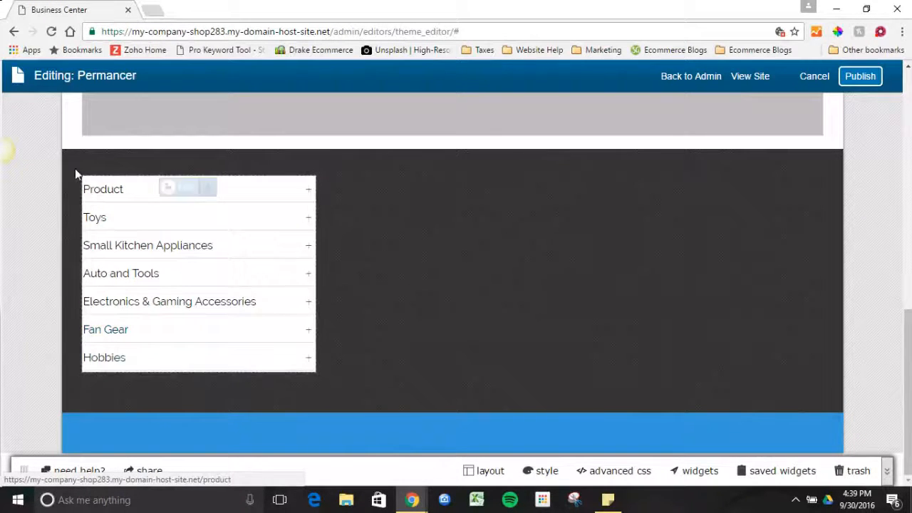
pyautogui.click(594, 473)
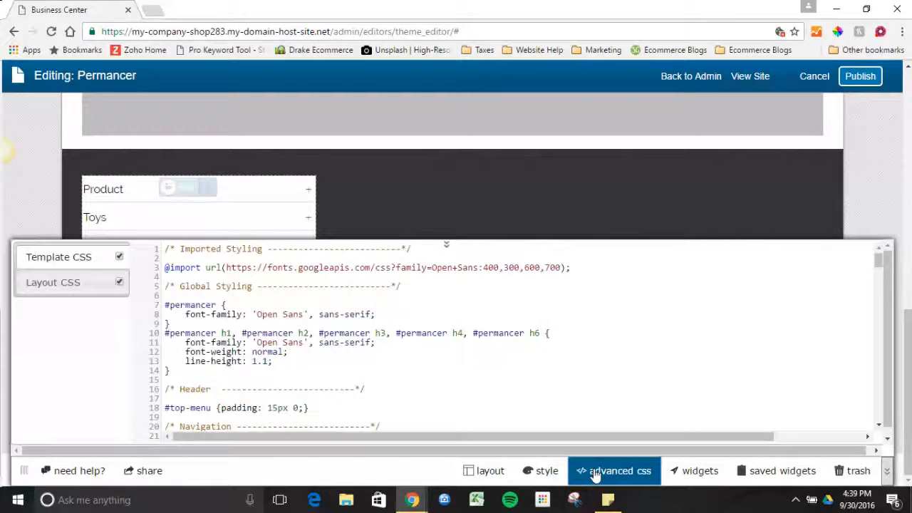
pyautogui.click(674, 474)
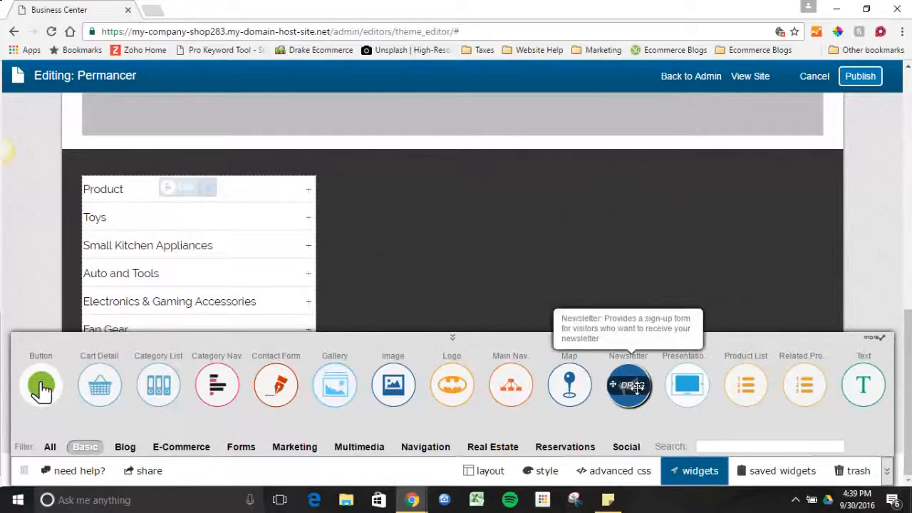
pyautogui.moveTo(637, 388); pyautogui.dragTo(748, 200)
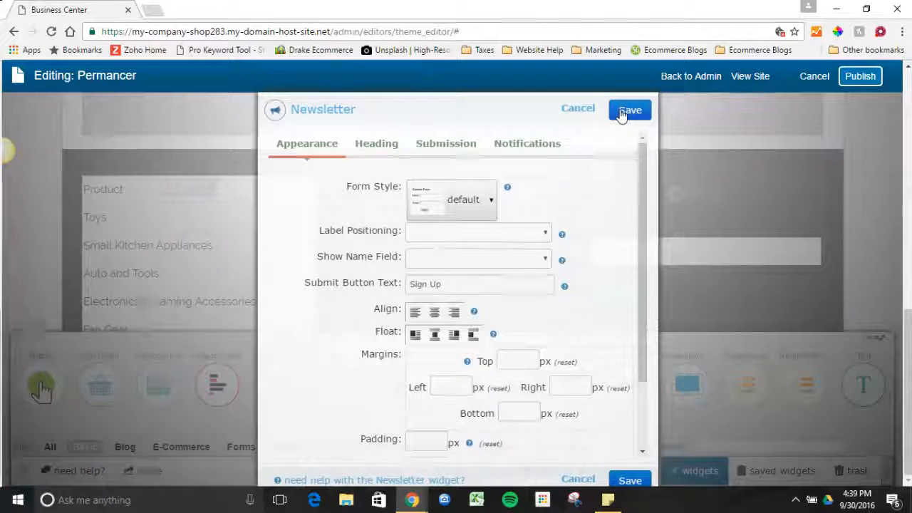
pyautogui.click(627, 111)
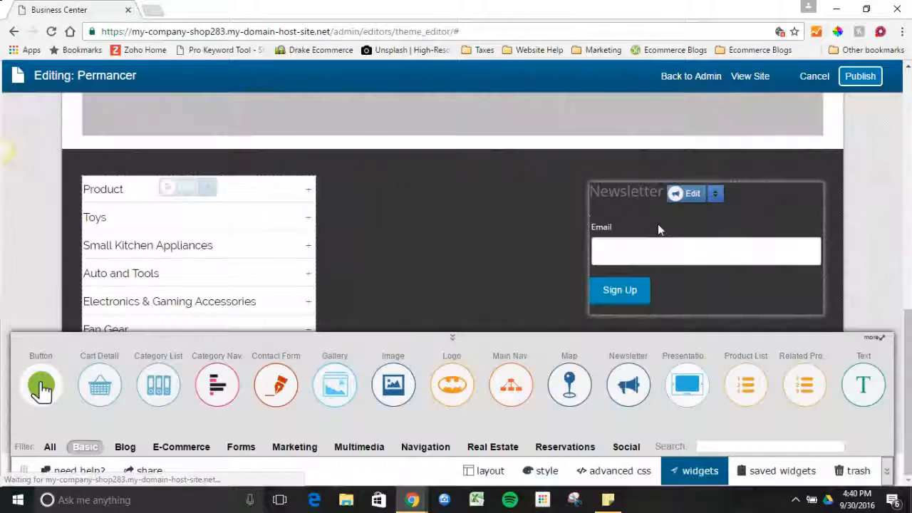
# Step: Add a Text widget reading "Something about company ad" to the middle column of the dark footer section
pyautogui.click(607, 248)
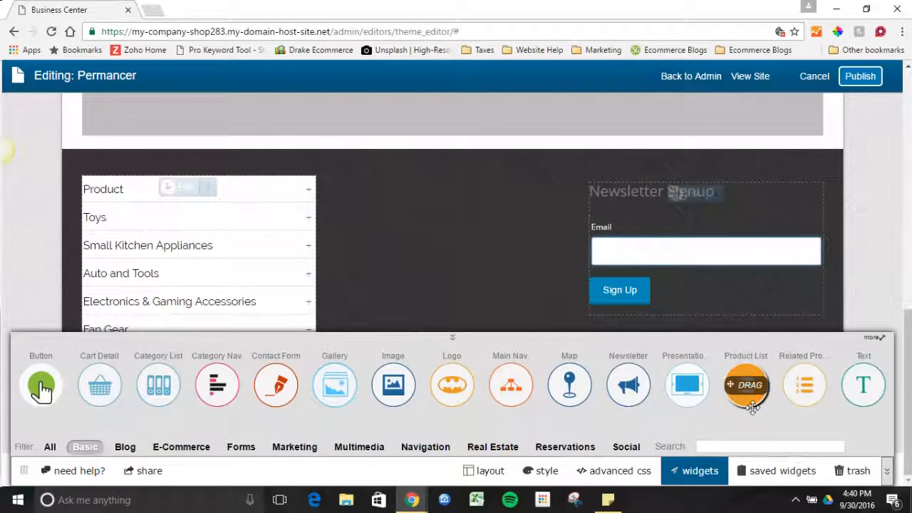
pyautogui.moveTo(863, 385); pyautogui.dragTo(469, 199)
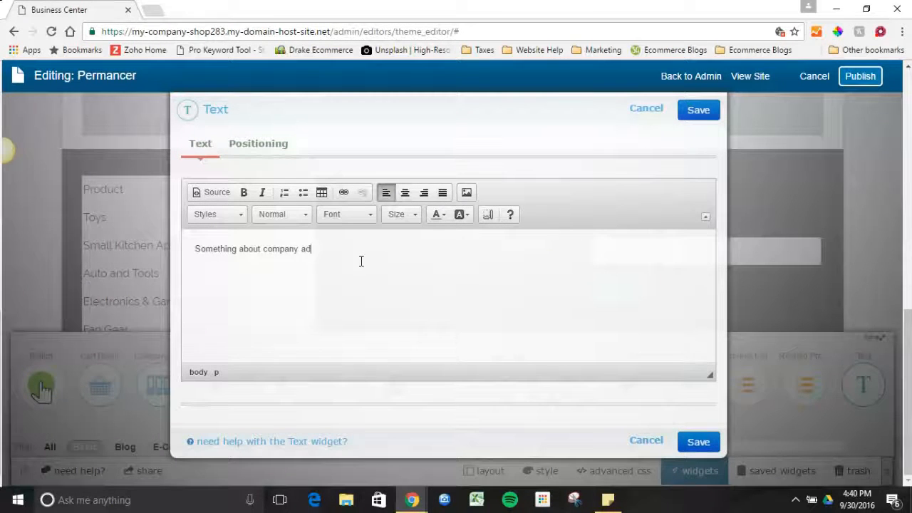
pyautogui.click(467, 192)
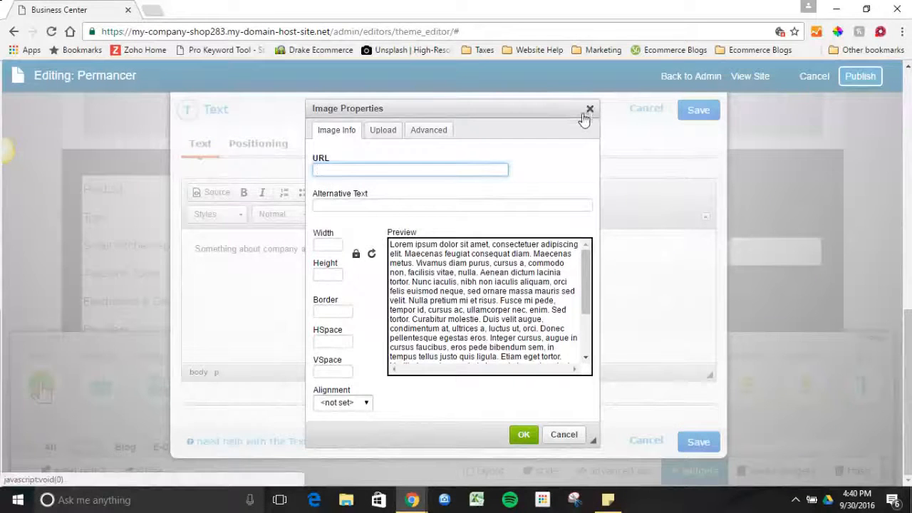
pyautogui.click(590, 109)
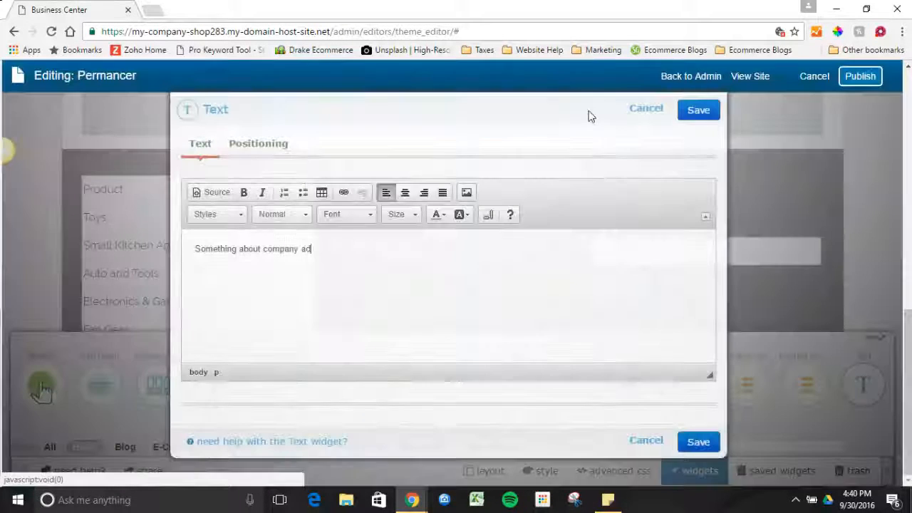
pyautogui.click(342, 194)
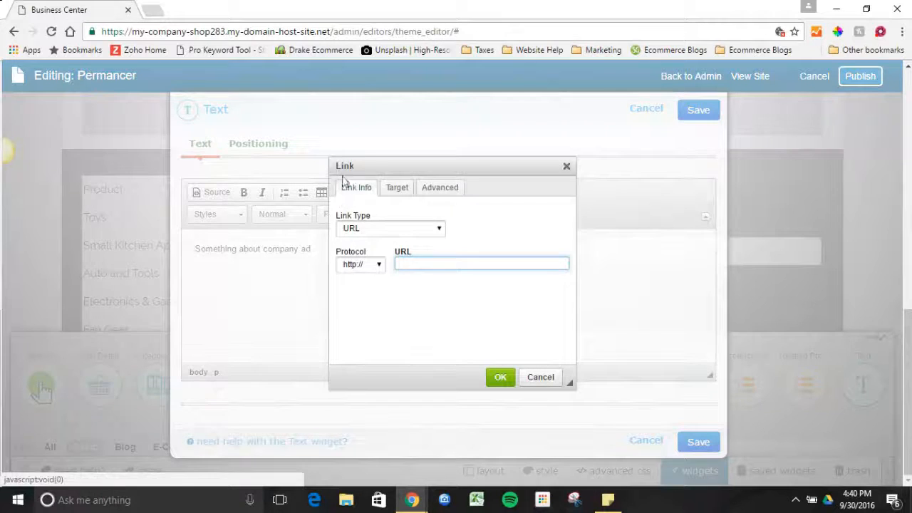
pyautogui.click(566, 168)
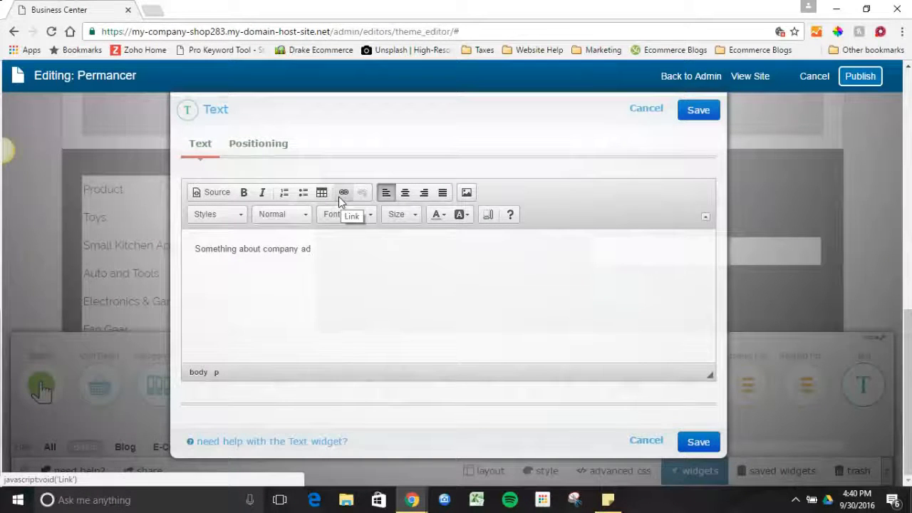
# Step: Save the text widget
pyautogui.click(698, 111)
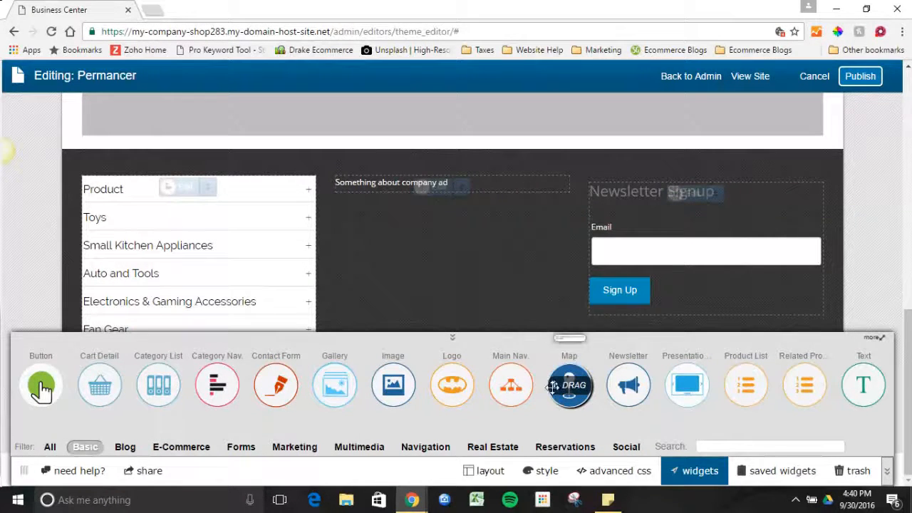
# Step: Add a Map widget below the text in the middle footer column, with Google Maps as provider and california as address
pyautogui.moveTo(569, 386); pyautogui.dragTo(490, 246)
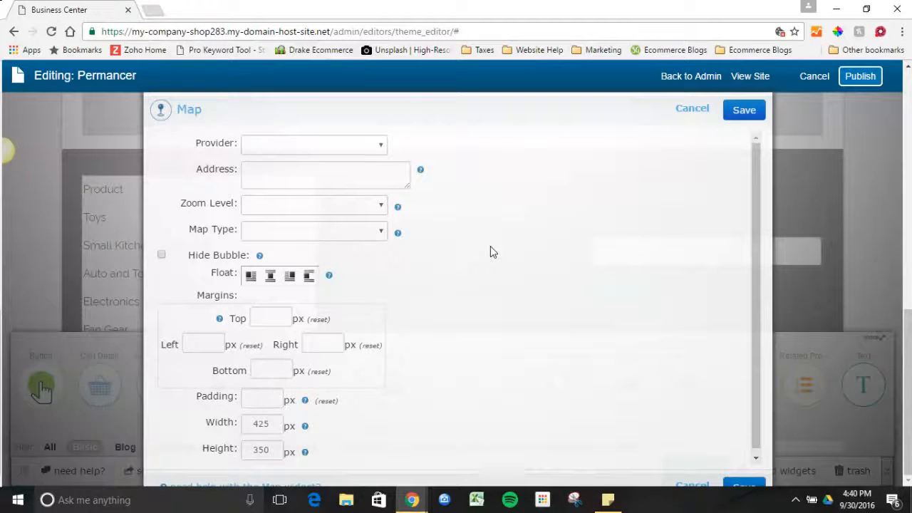
pyautogui.moveTo(753, 197)
pyautogui.mouseDown()
pyautogui.moveTo(761, 269)
pyautogui.moveTo(743, 187)
pyautogui.mouseUp()
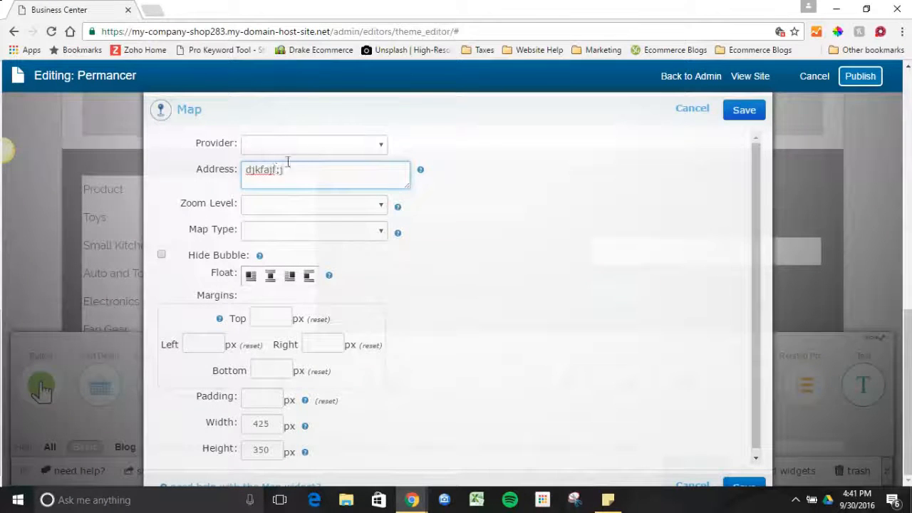
pyautogui.click(307, 151)
pyautogui.click(309, 161)
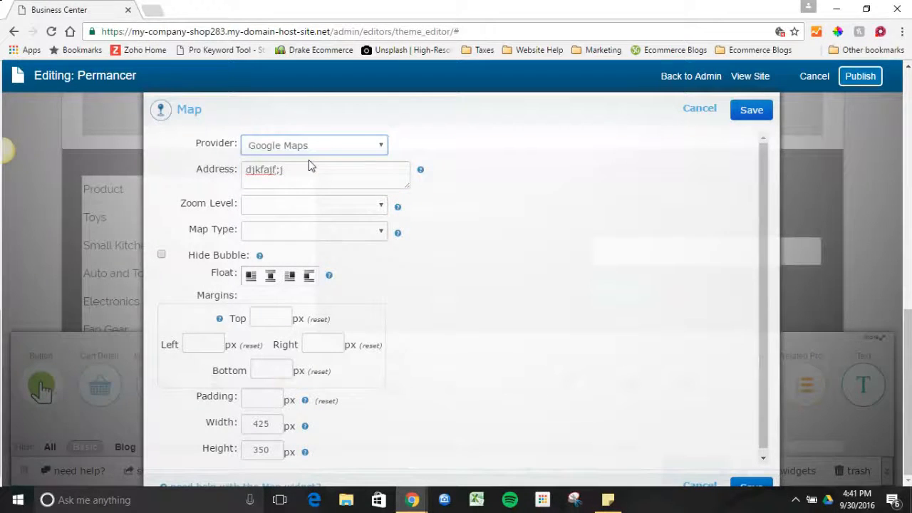
pyautogui.tripleClick(311, 177)
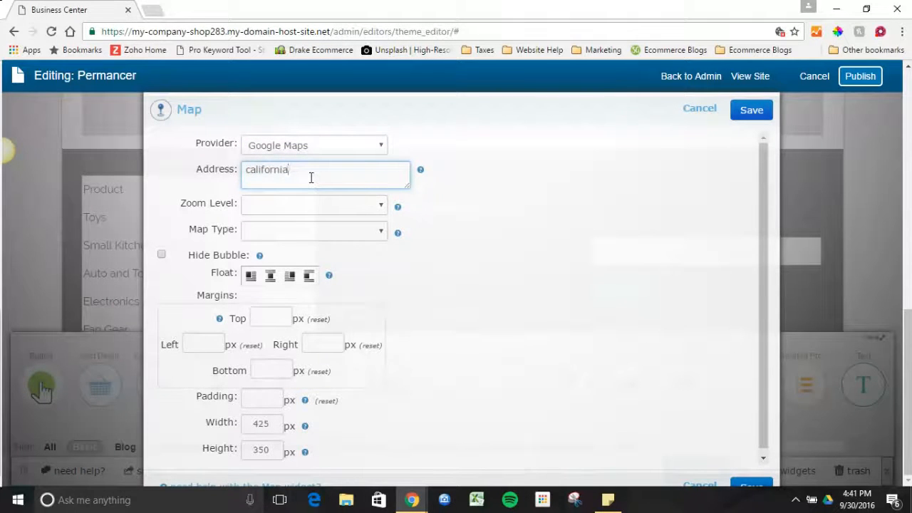
# Step: Set the map's zoom level to 5 - Country / State and its type to Satellite, and save the widget
pyautogui.click(313, 204)
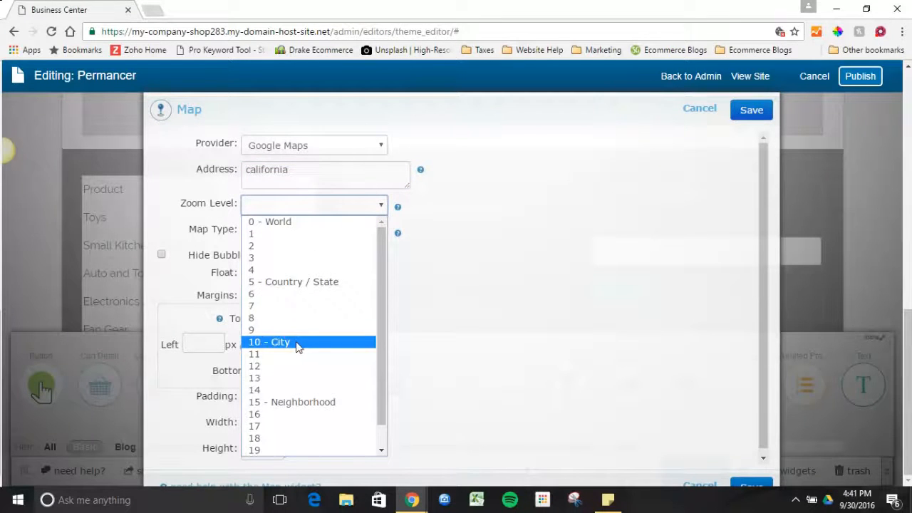
pyautogui.click(298, 282)
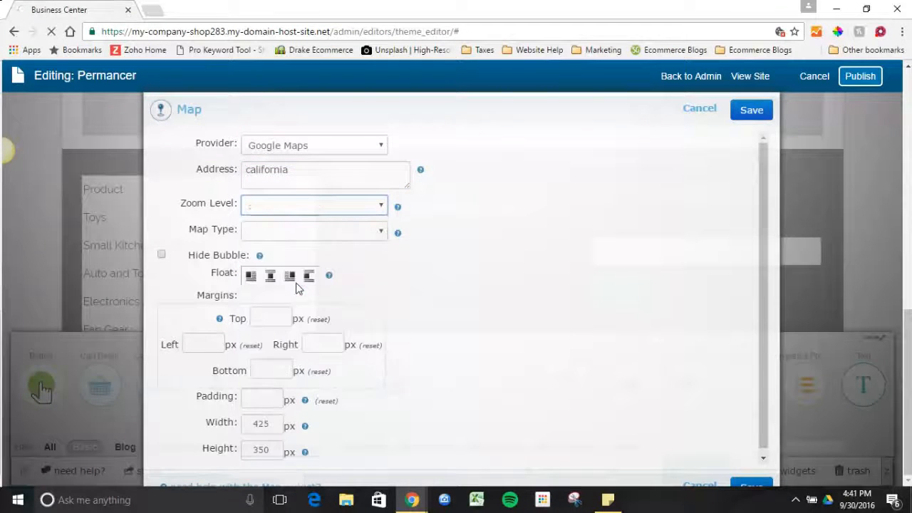
pyautogui.click(302, 237)
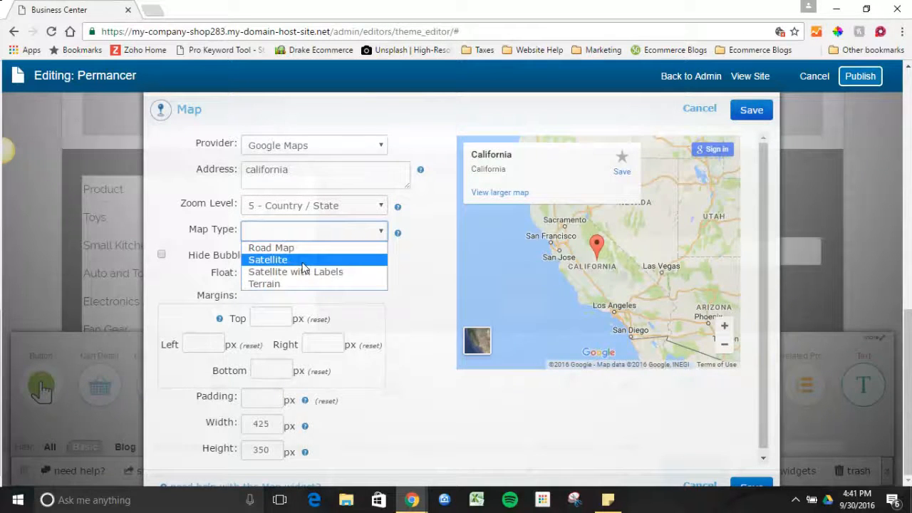
pyautogui.click(305, 260)
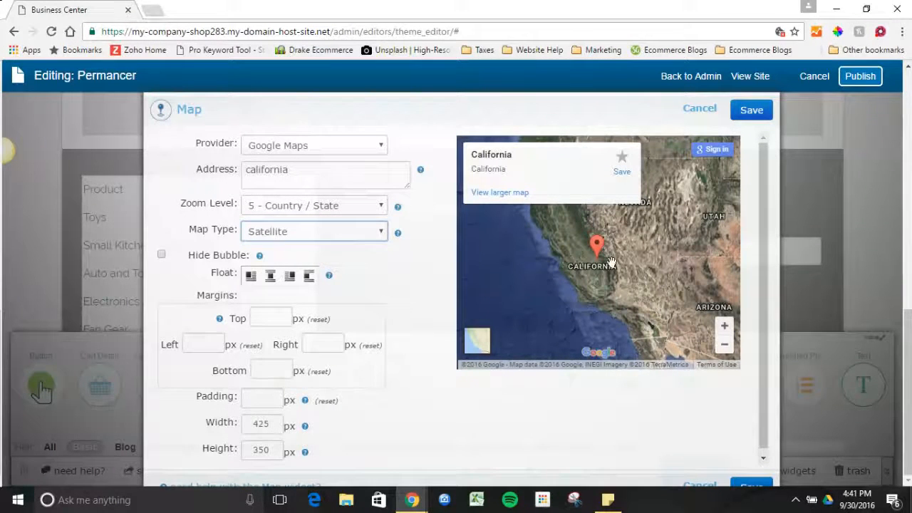
pyautogui.click(751, 109)
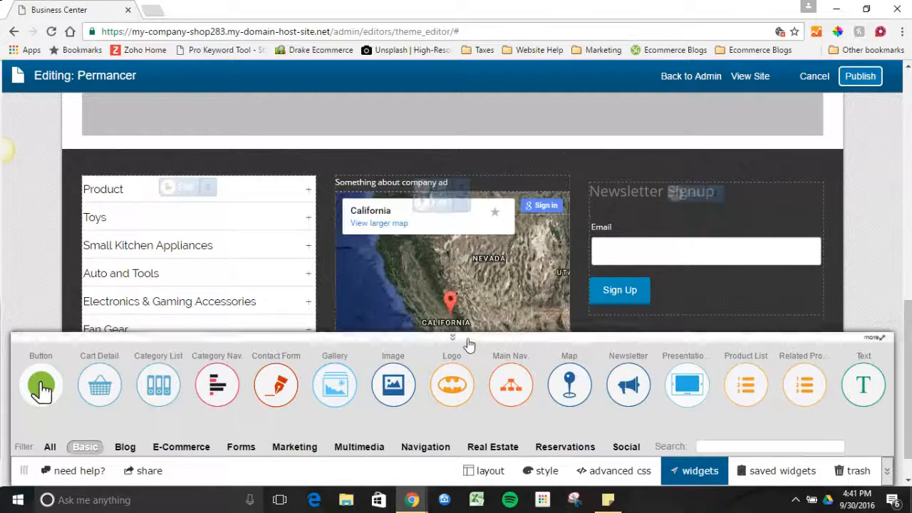
# Step: Review the widgets placed in the footer section and the list of the theme's layouts
pyautogui.click(468, 340)
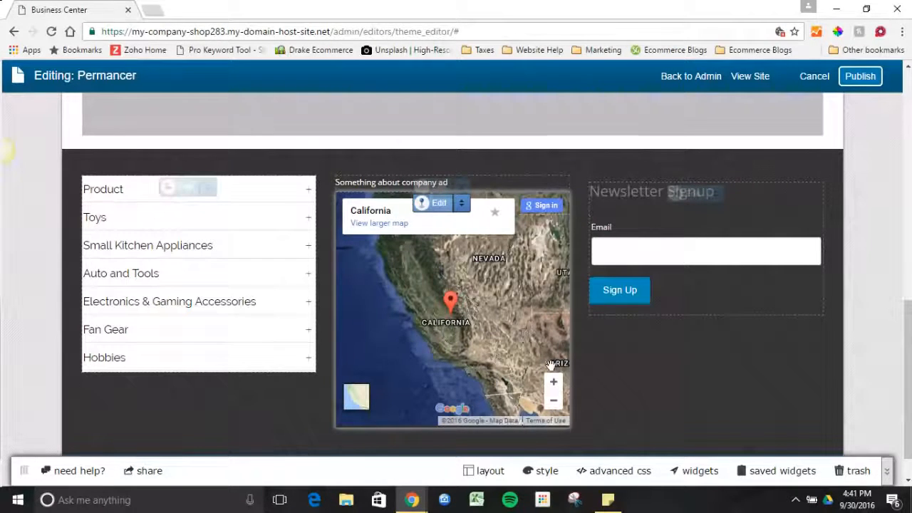
pyautogui.click(677, 471)
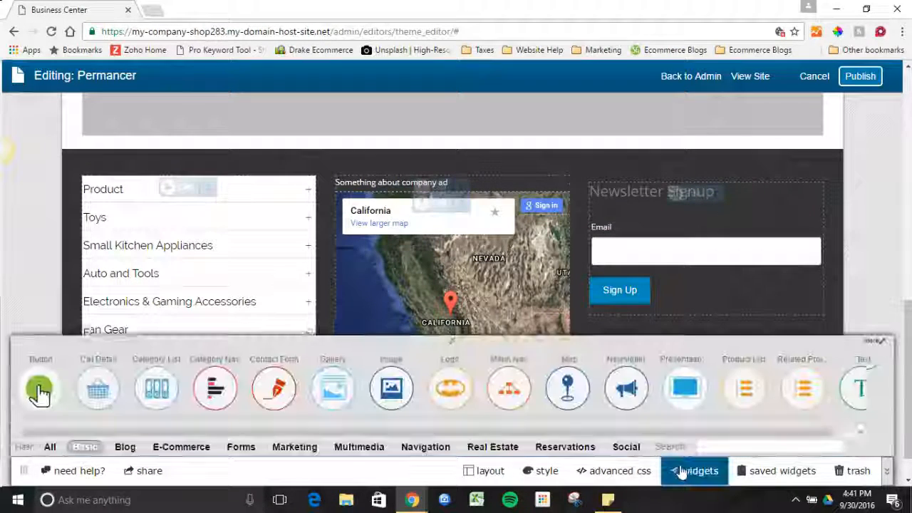
pyautogui.click(492, 340)
pyautogui.moveTo(906, 361); pyautogui.dragTo(905, 337)
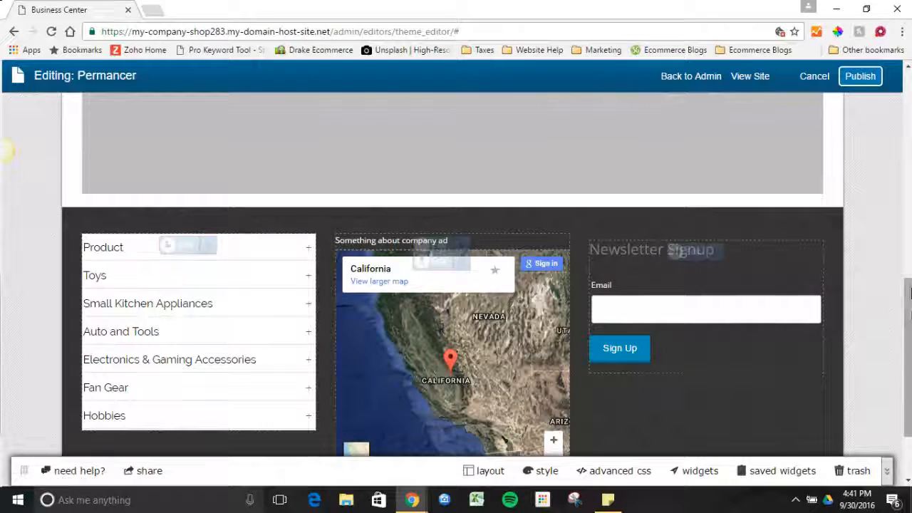
pyautogui.moveTo(909, 293); pyautogui.dragTo(909, 349)
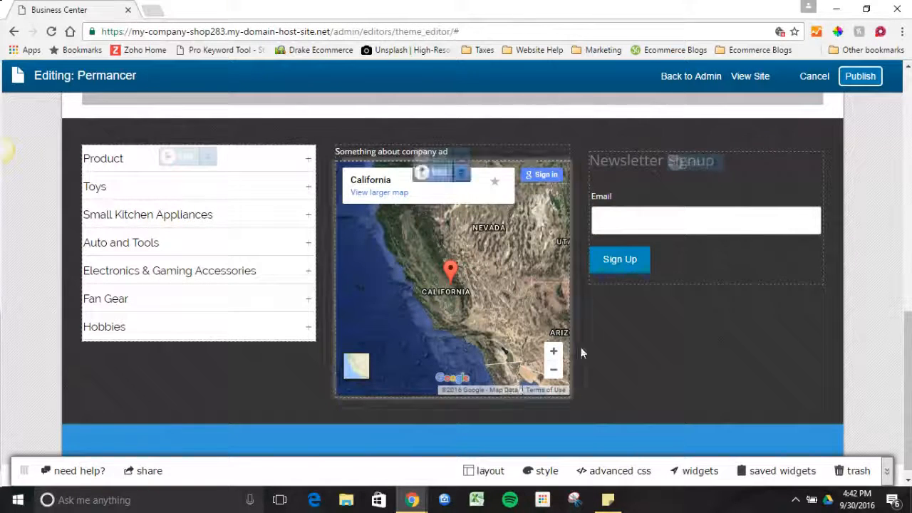
pyautogui.click(480, 473)
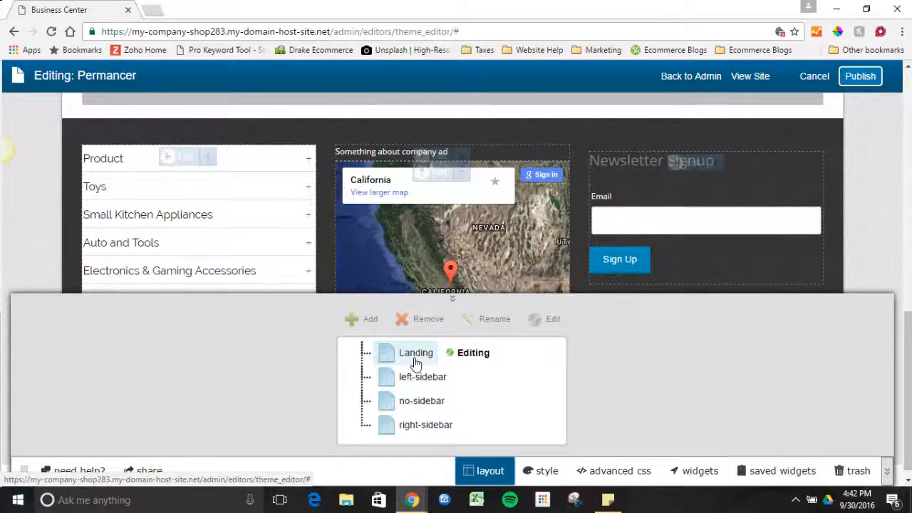
pyautogui.click(428, 384)
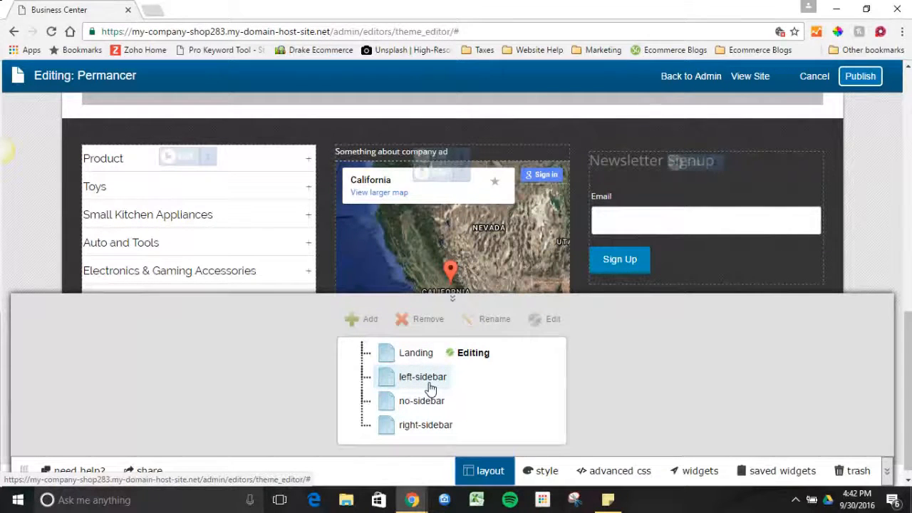
pyautogui.click(456, 302)
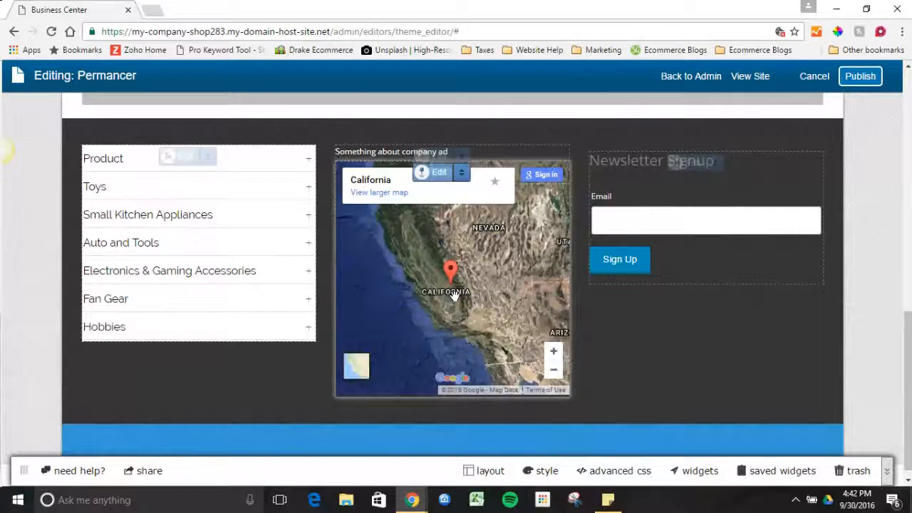
# Step: Save a copy of the Newsletter widget's configuration under the name "Newsletter footer"
pyautogui.click(675, 167)
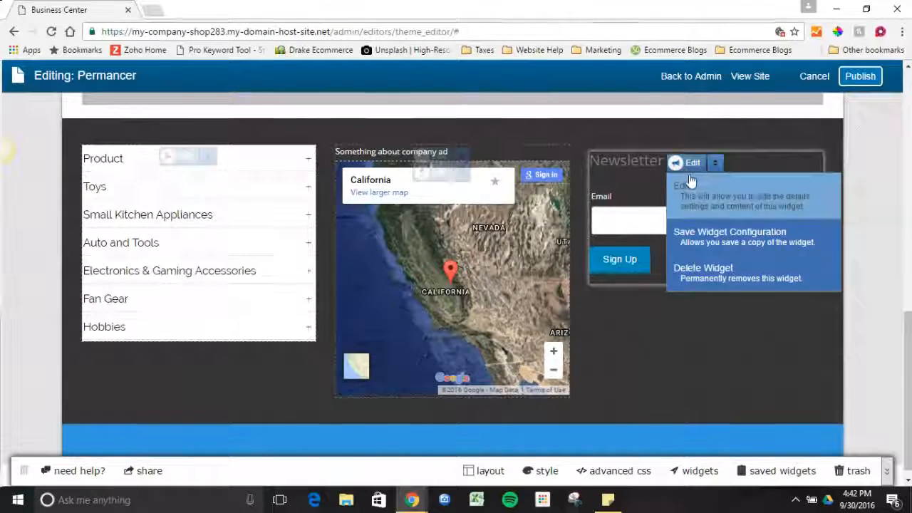
pyautogui.click(707, 235)
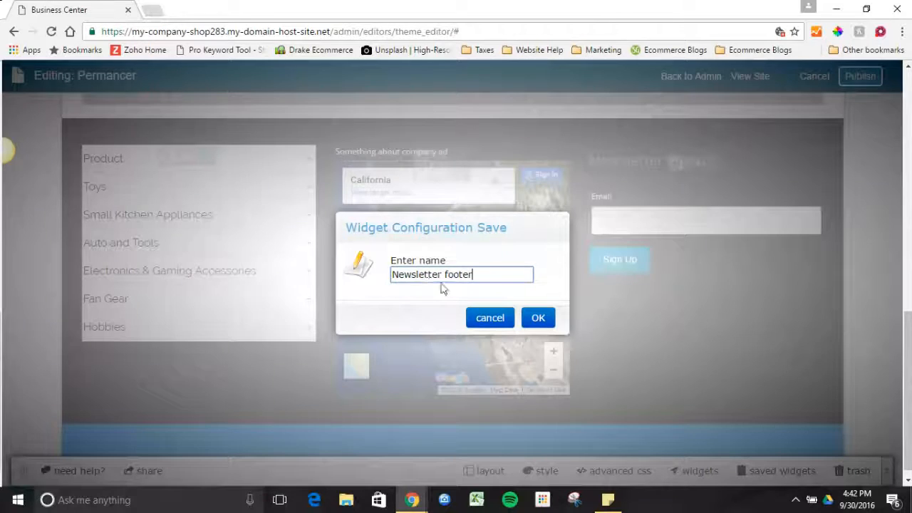
pyautogui.click(535, 323)
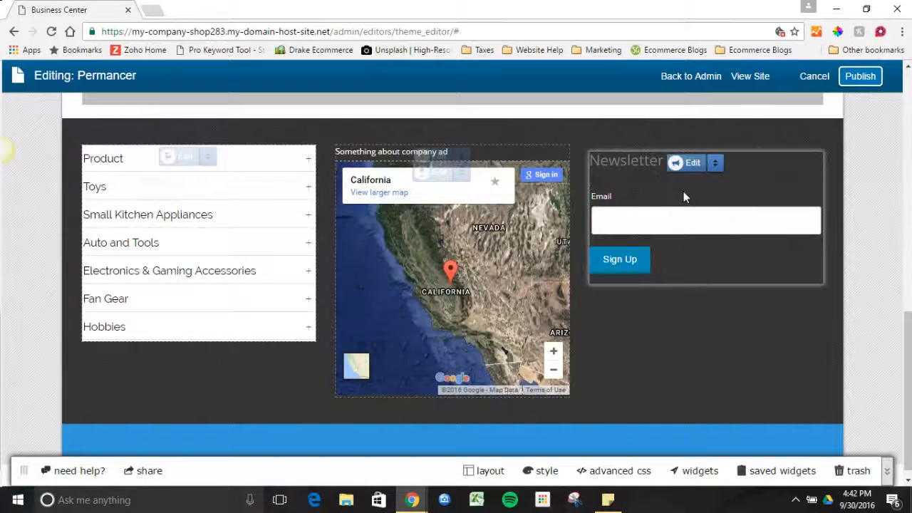
pyautogui.click(481, 477)
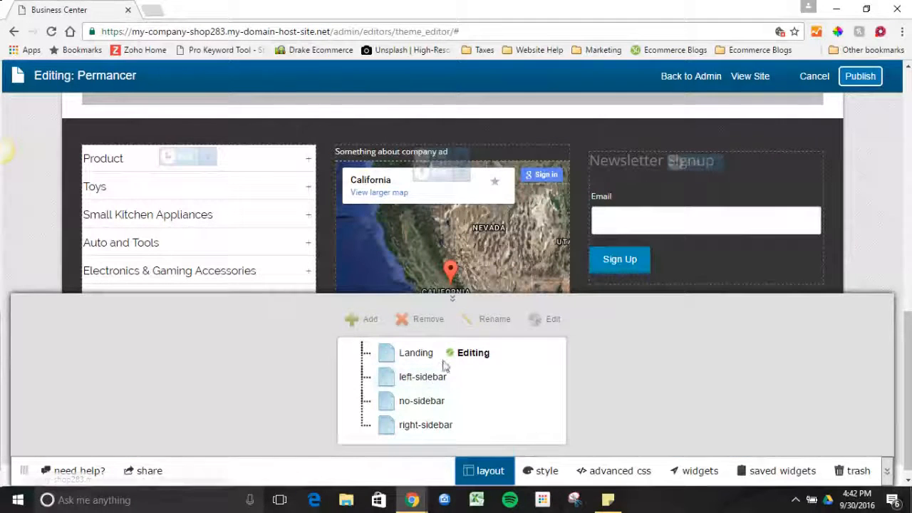
pyautogui.click(455, 302)
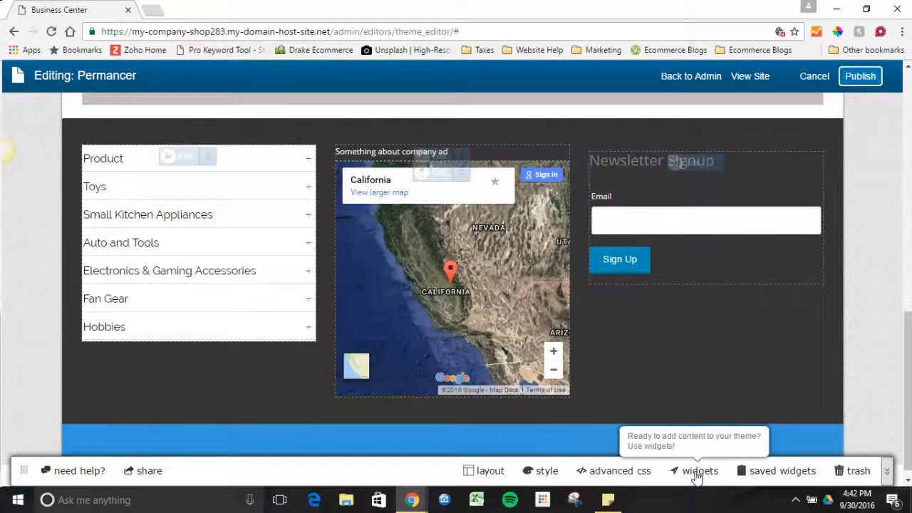
# Step: Browse the saved widgets and place the saved Con (2) product list below the newsletter in the last footer column
pyautogui.click(759, 481)
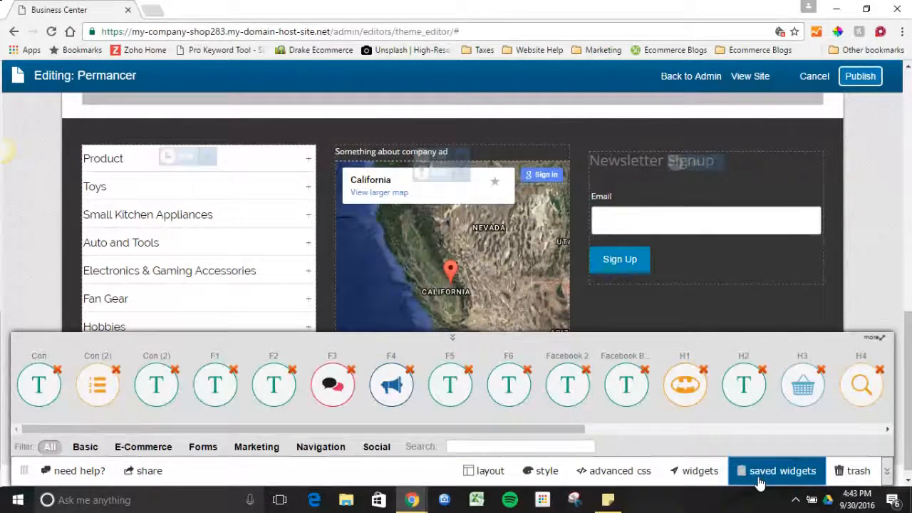
pyautogui.moveTo(491, 428); pyautogui.dragTo(835, 432)
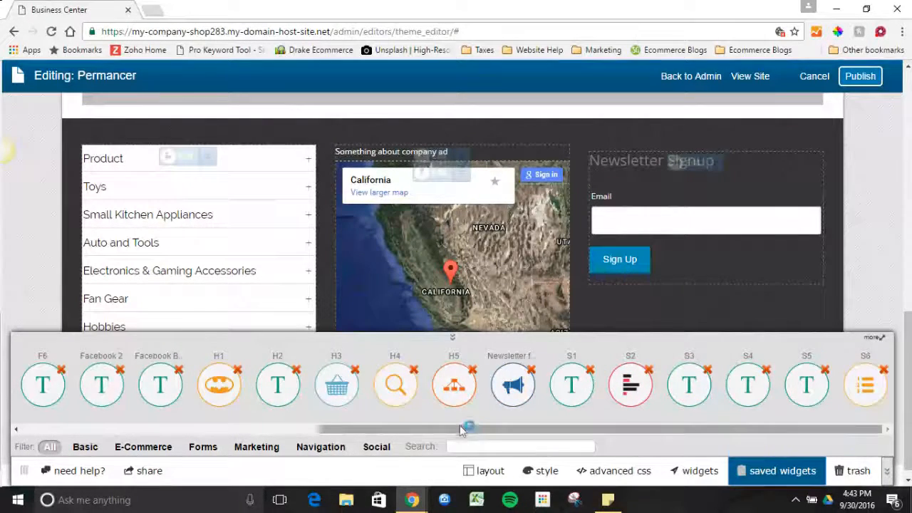
pyautogui.moveTo(463, 429); pyautogui.dragTo(166, 410)
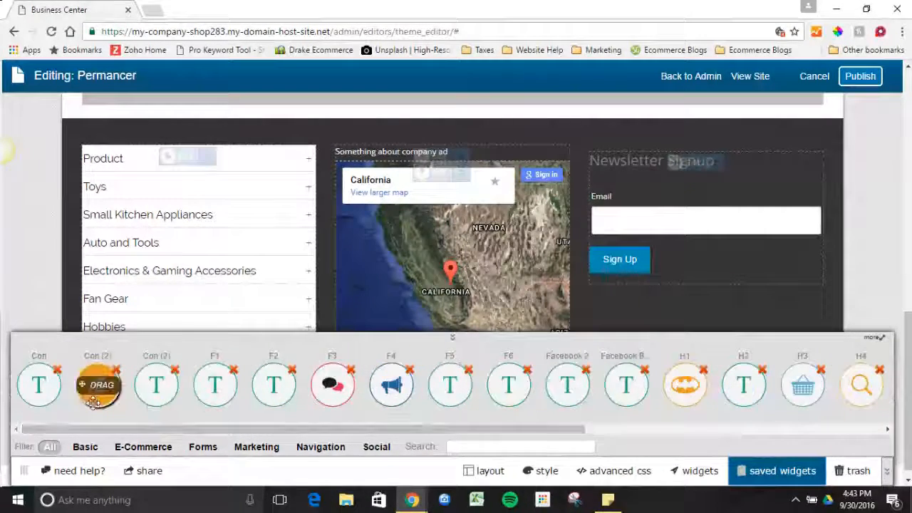
pyautogui.moveTo(92, 388); pyautogui.dragTo(691, 298)
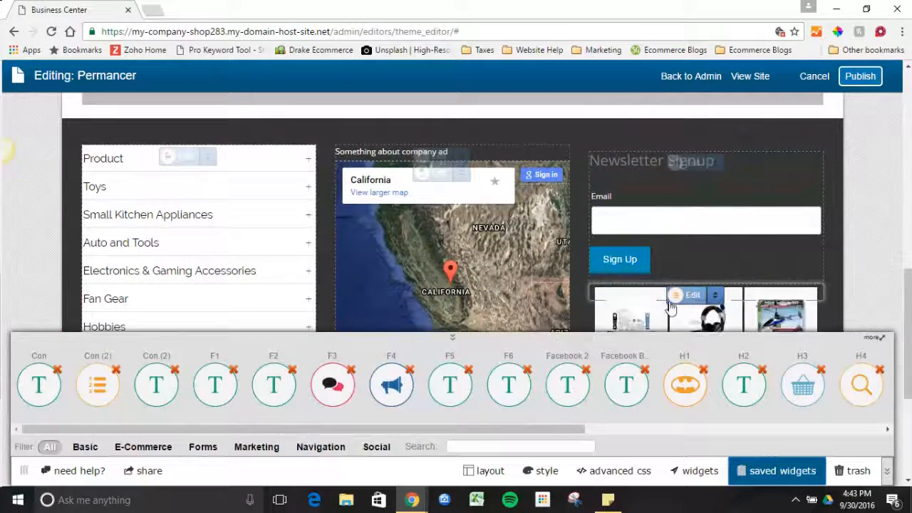
# Step: Delete the product list widget below the newsletter in the last footer column
pyautogui.click(522, 339)
pyautogui.moveTo(910, 305); pyautogui.dragTo(908, 324)
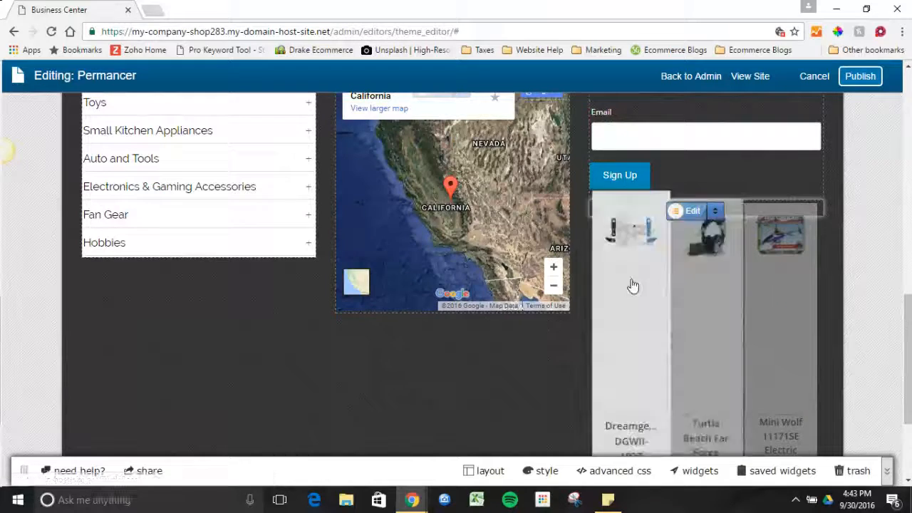
pyautogui.click(714, 210)
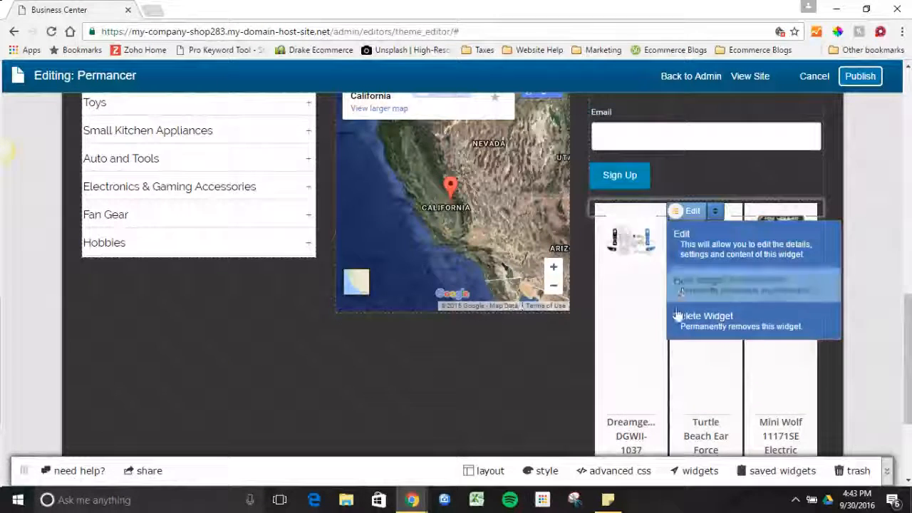
pyautogui.click(681, 320)
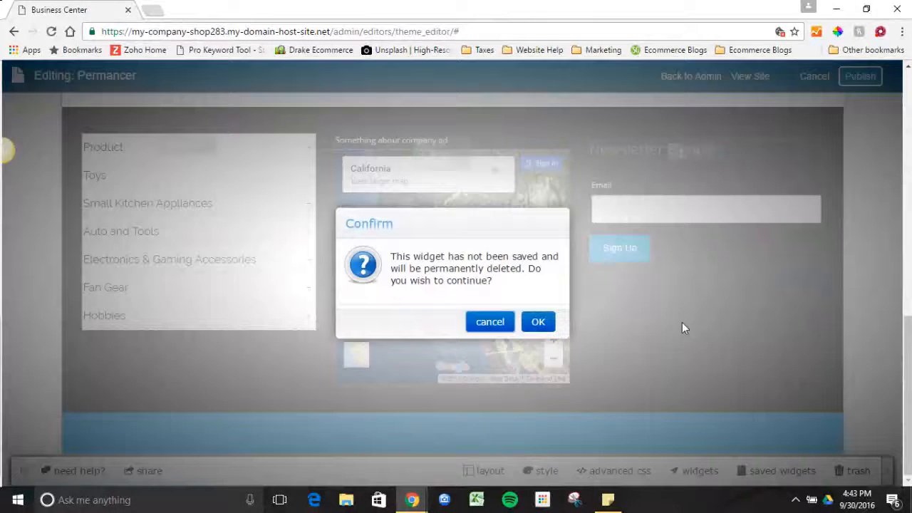
pyautogui.click(538, 321)
pyautogui.scroll(2, 892, 329)
pyautogui.scroll(8, 893, 329)
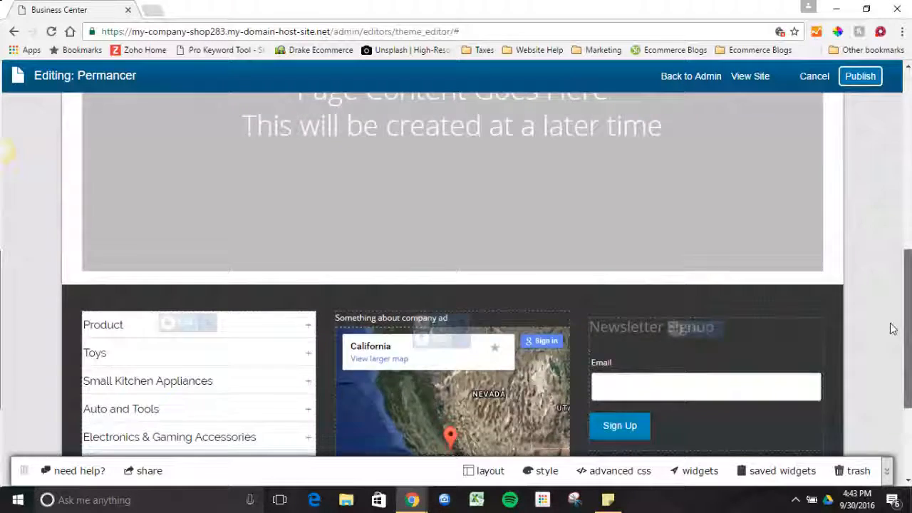
pyautogui.scroll(1, 854, 145)
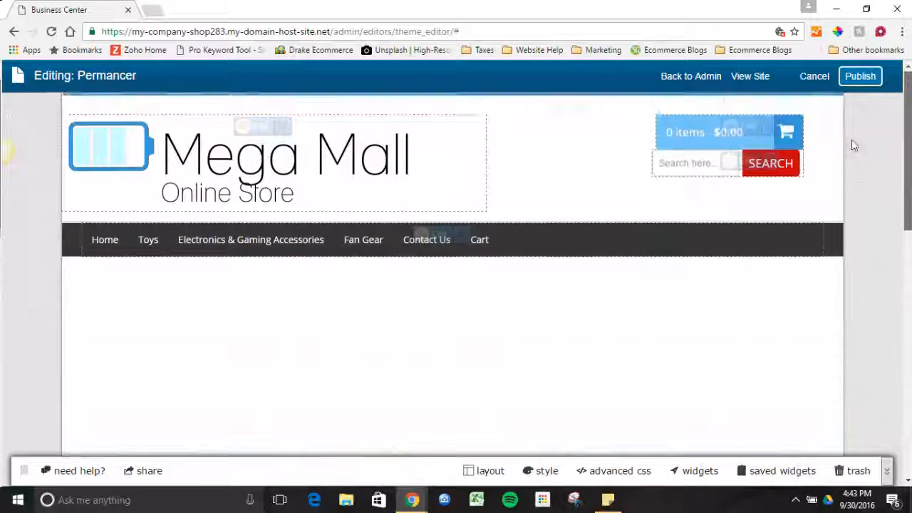